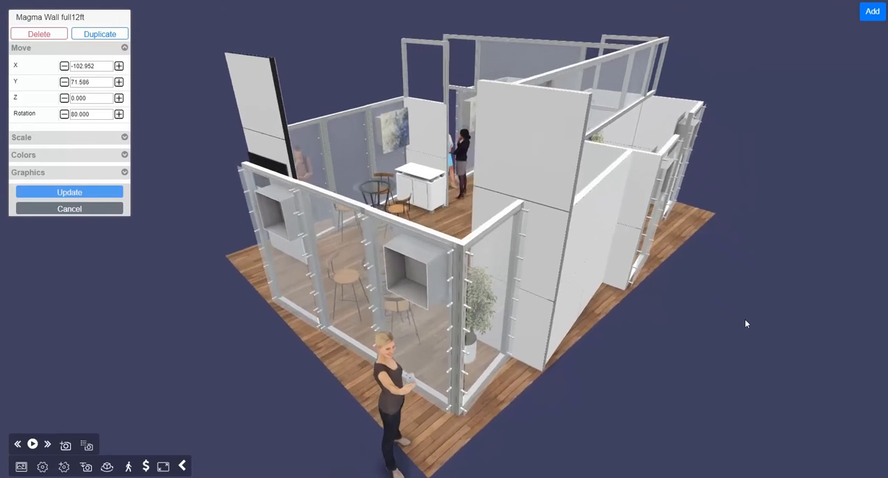
- Examine the 3D booth layout from several angles, including its walls, wood floor and furniture
drag(262, 391, 294, 389)
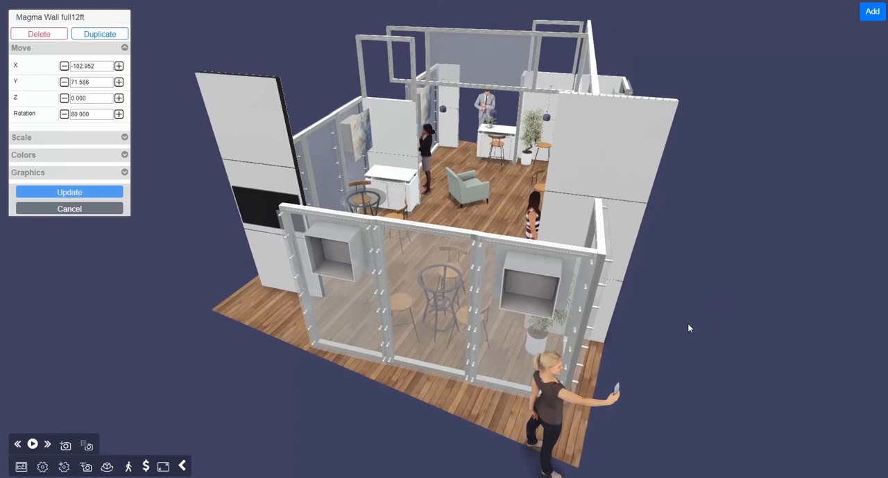
drag(689, 328, 655, 328)
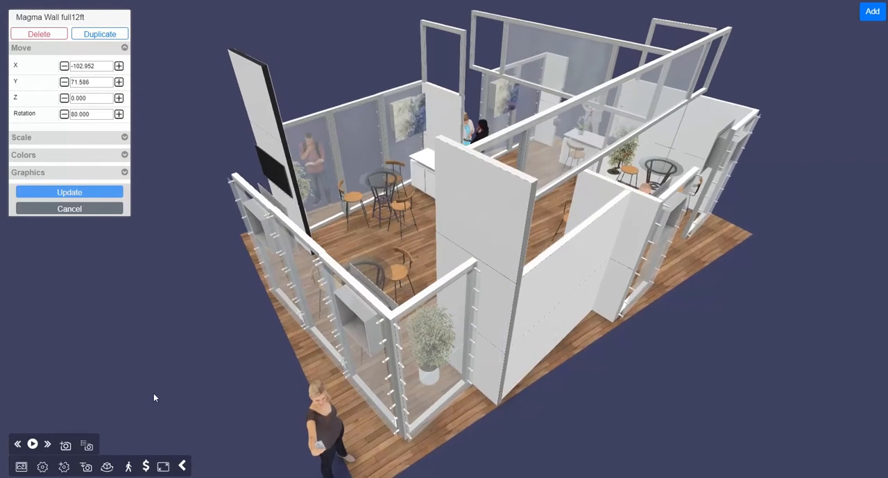
drag(204, 368, 222, 367)
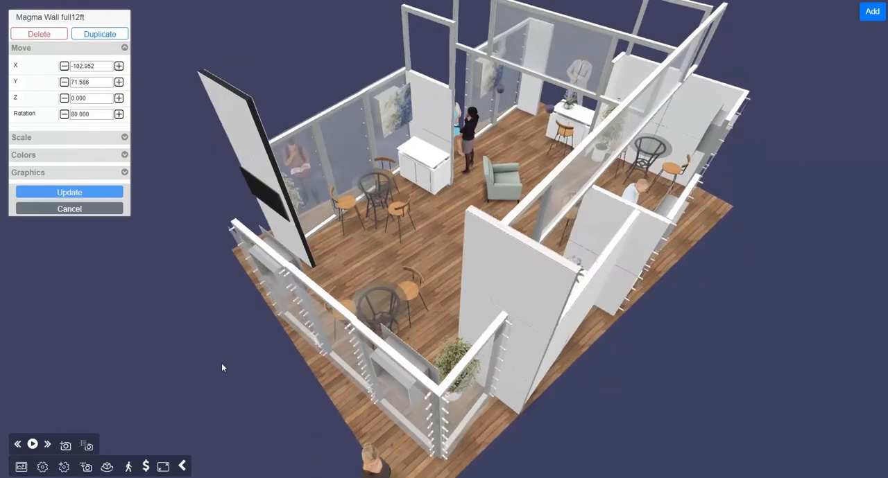
click(359, 267)
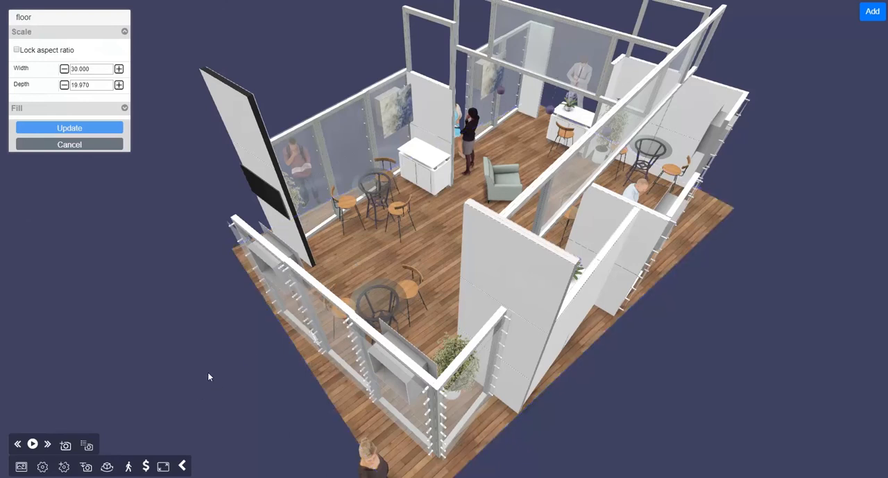
mouse_move(211, 392)
mouse_down()
mouse_move(214, 372)
mouse_move(216, 386)
mouse_up()
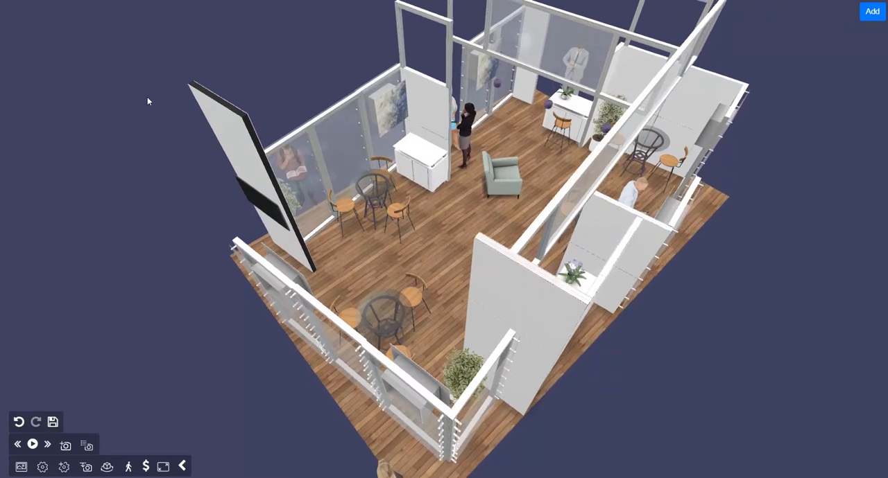
drag(256, 79, 238, 81)
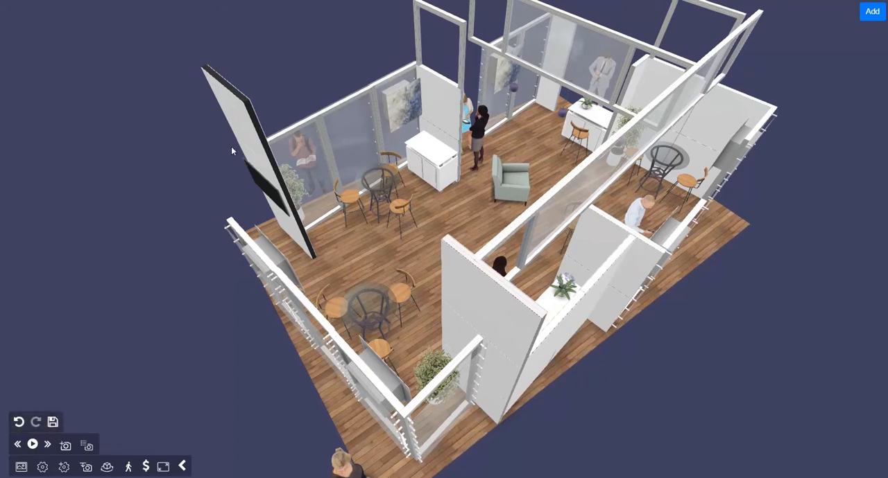
scroll(182, 199, up, 5)
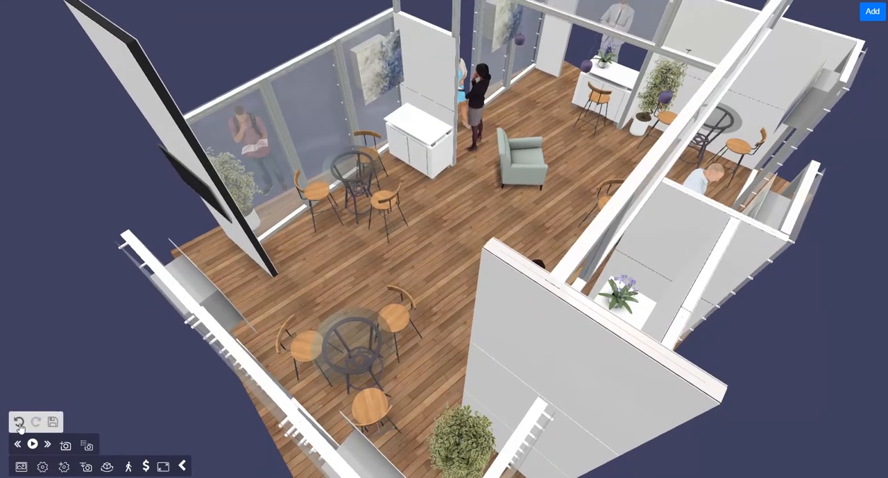
- Undo the last three changes made to the armchair in the 3D booth
click(19, 424)
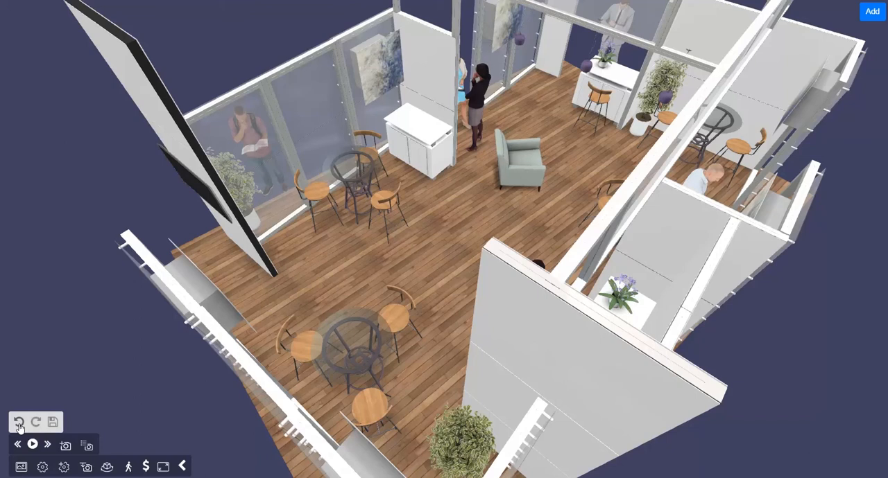
click(20, 425)
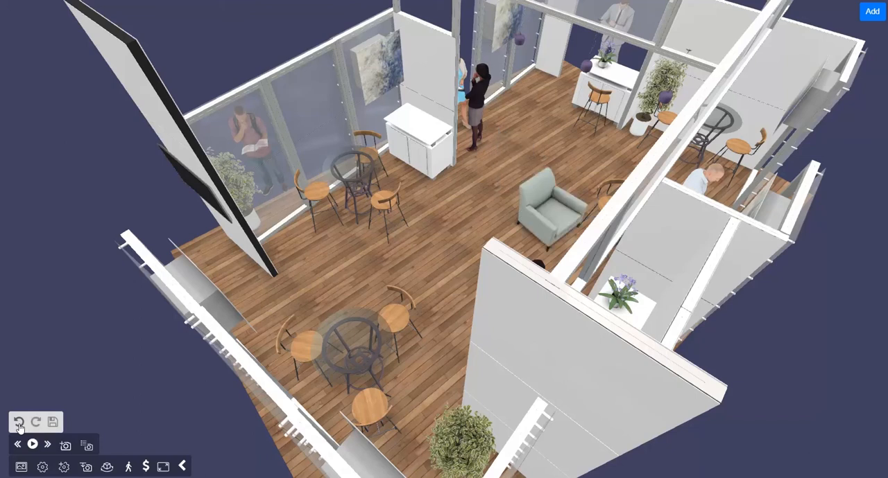
click(20, 425)
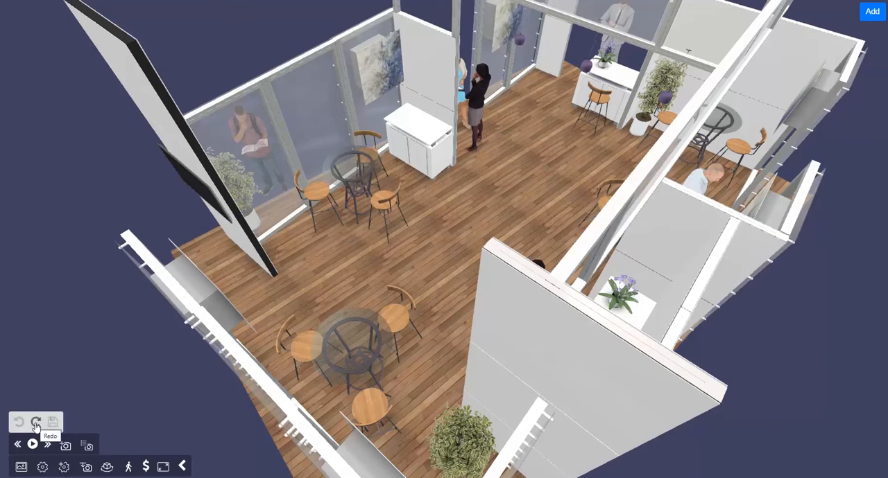
- Redo the armchair's placement and its following move, then save the project
click(36, 423)
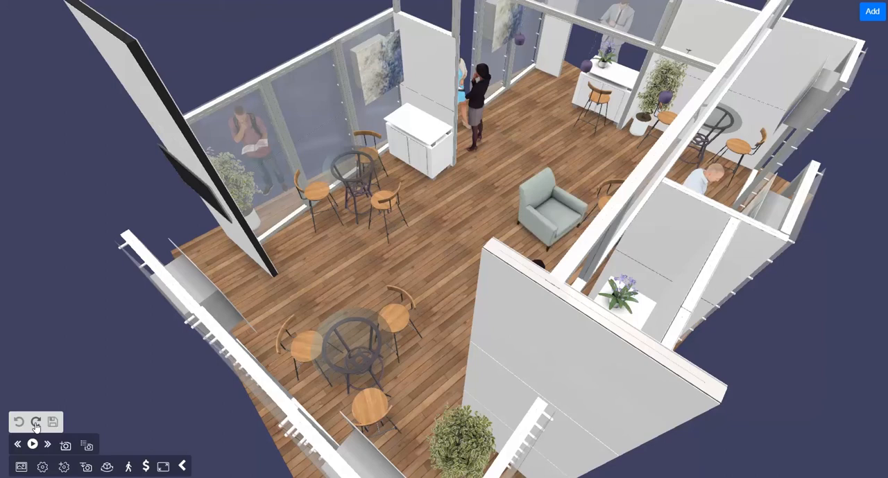
click(36, 423)
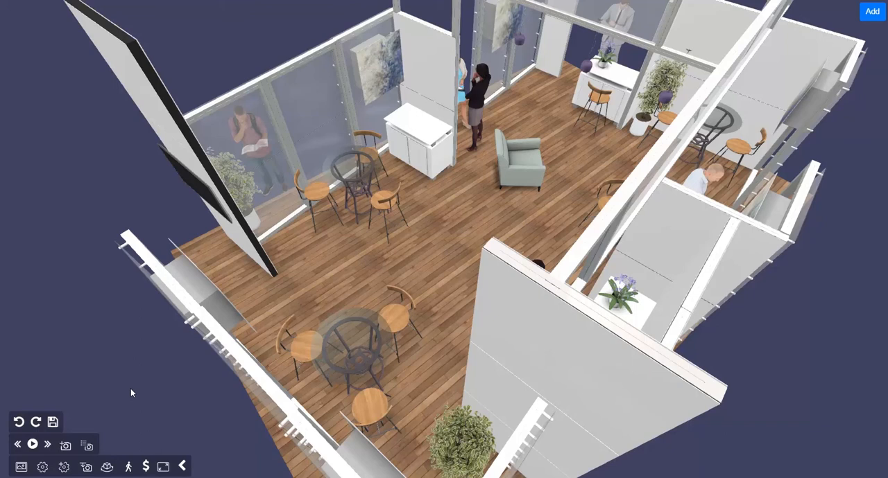
click(53, 423)
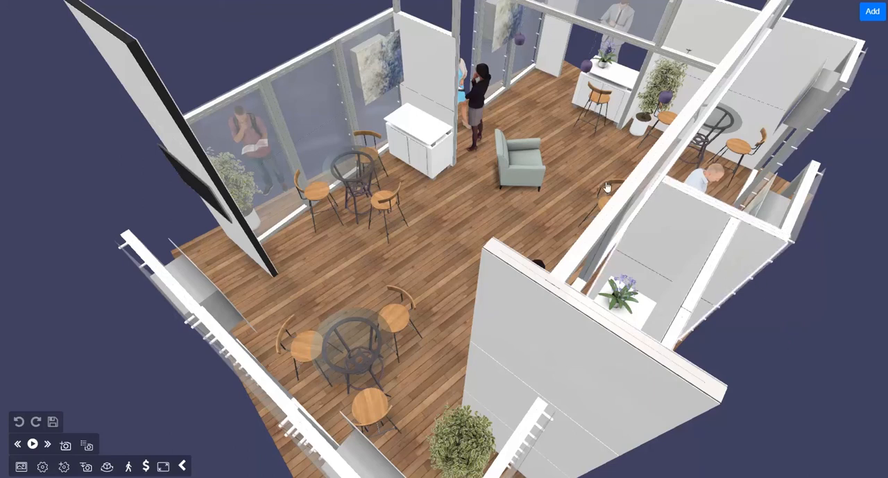
- Switch to the 2D floor planner and open the existing 10 X 10 Pop Up Exhibit floor plan
click(437, 1)
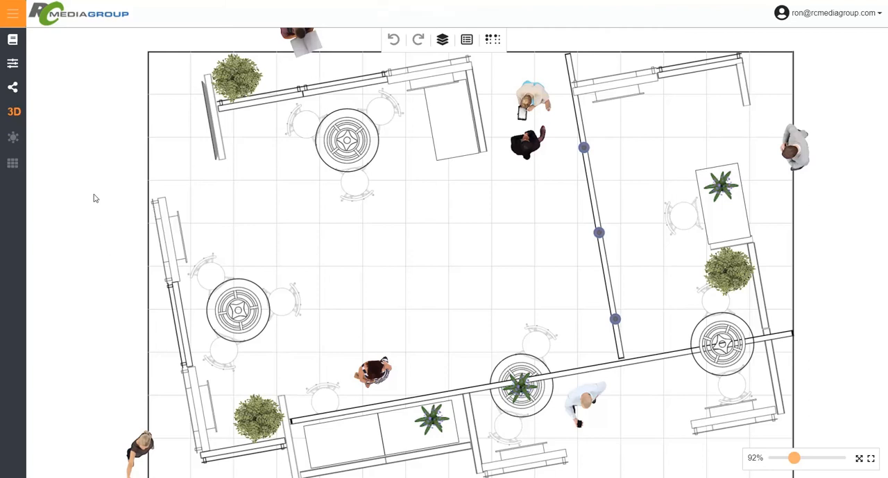
click(14, 19)
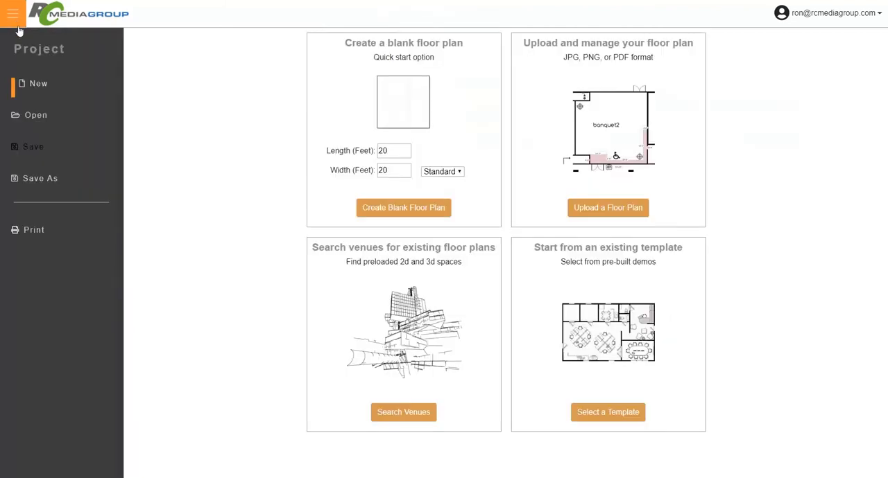
click(36, 120)
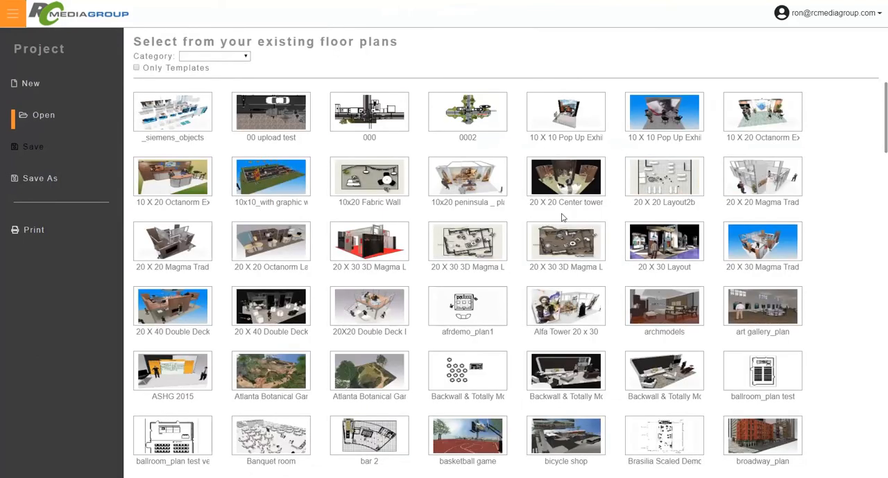
click(576, 114)
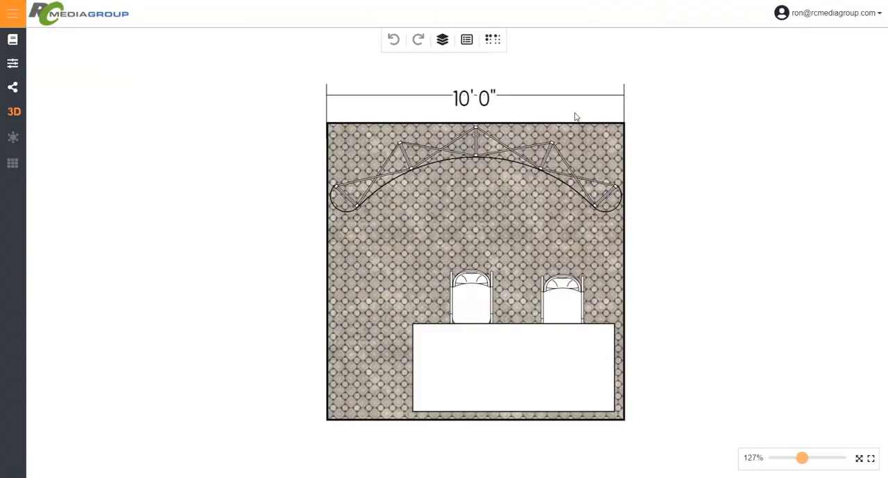
- Open the wood-floored Magma booth plan from the existing floor plans
click(12, 18)
click(38, 114)
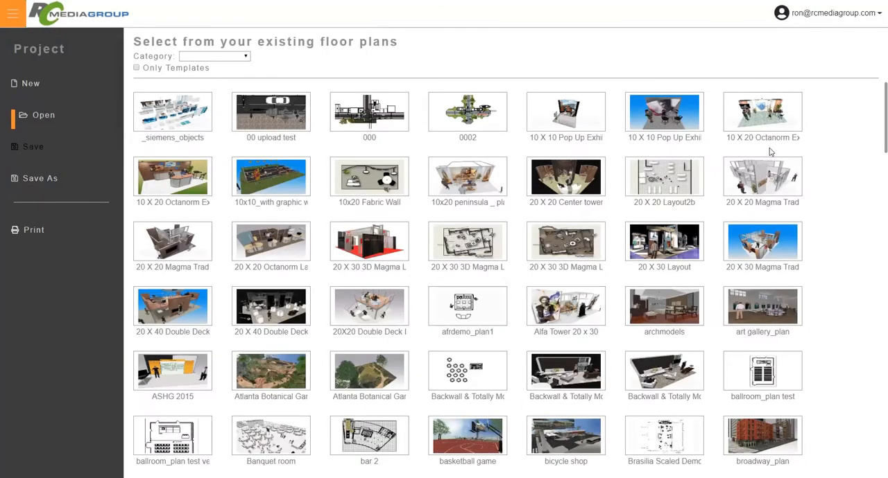
click(739, 172)
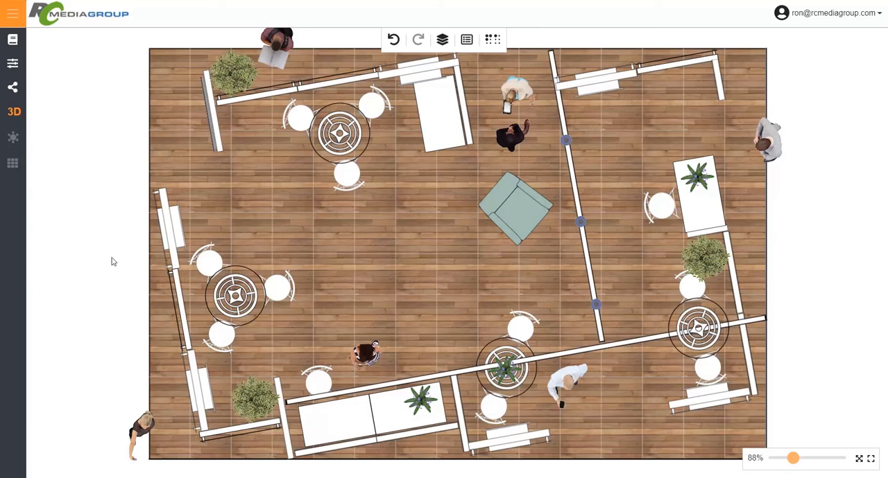
- Place a Dimension Tool object 48 in long from the Tools catalog in the empty area beside the booth floor
drag(98, 259, 158, 262)
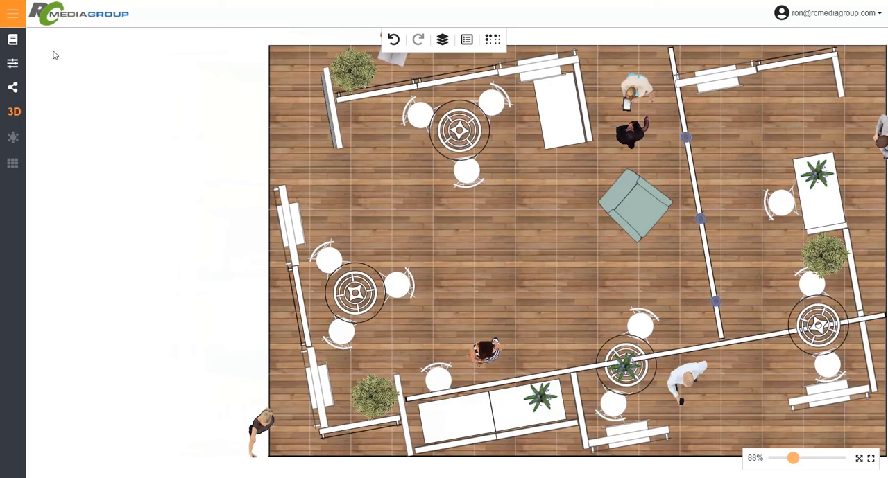
click(407, 195)
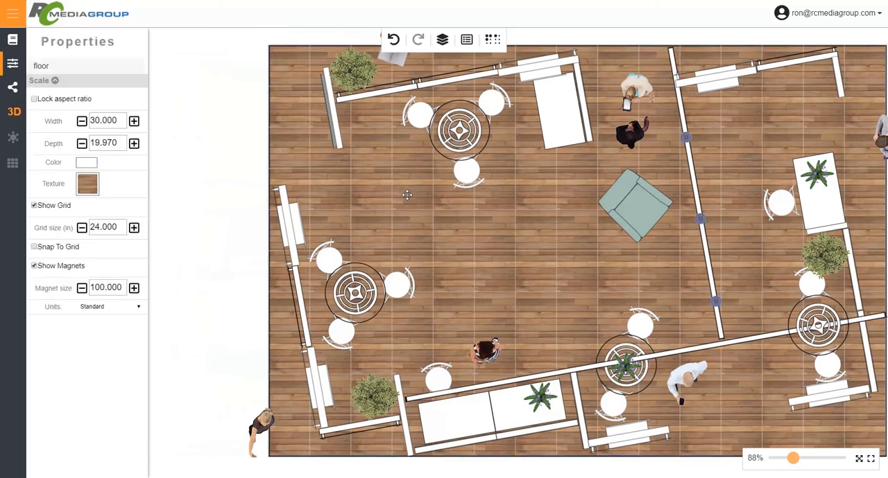
drag(407, 196, 525, 196)
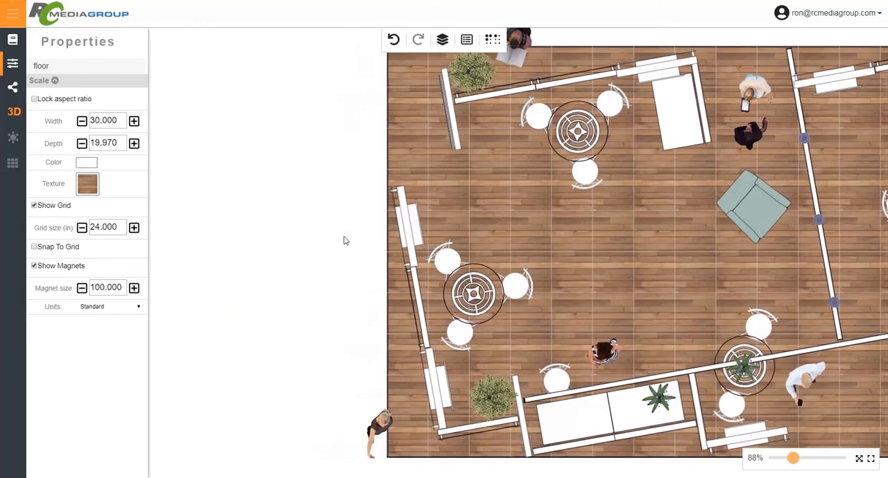
drag(345, 240, 367, 241)
click(498, 199)
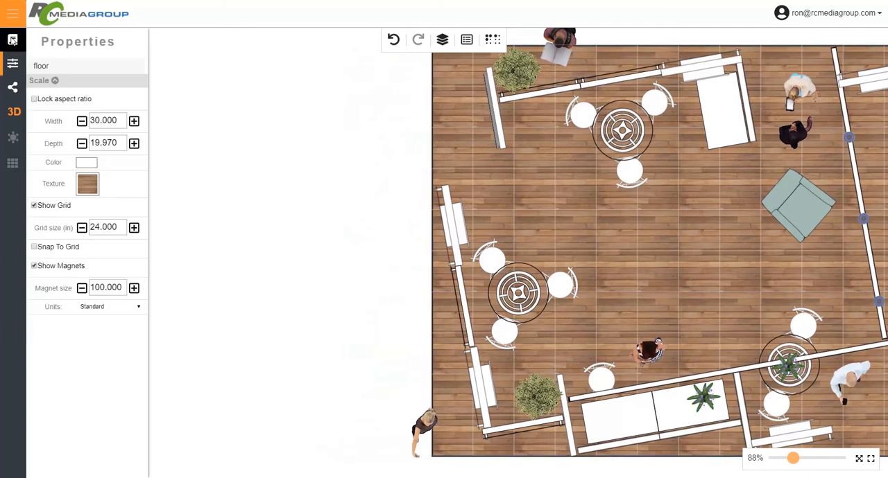
click(12, 42)
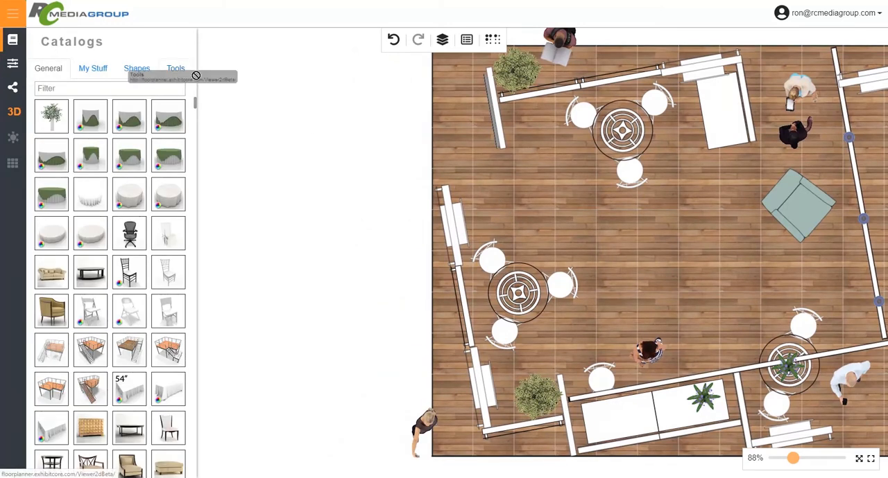
click(176, 70)
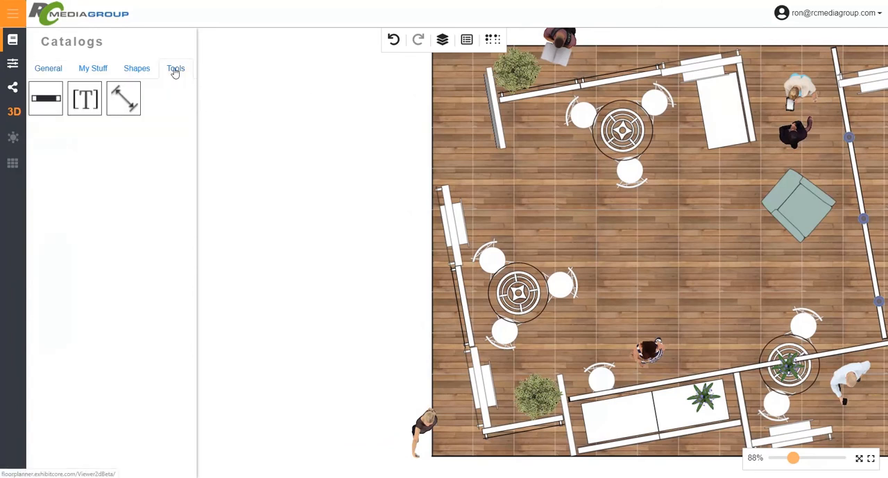
drag(125, 101, 289, 116)
click(295, 133)
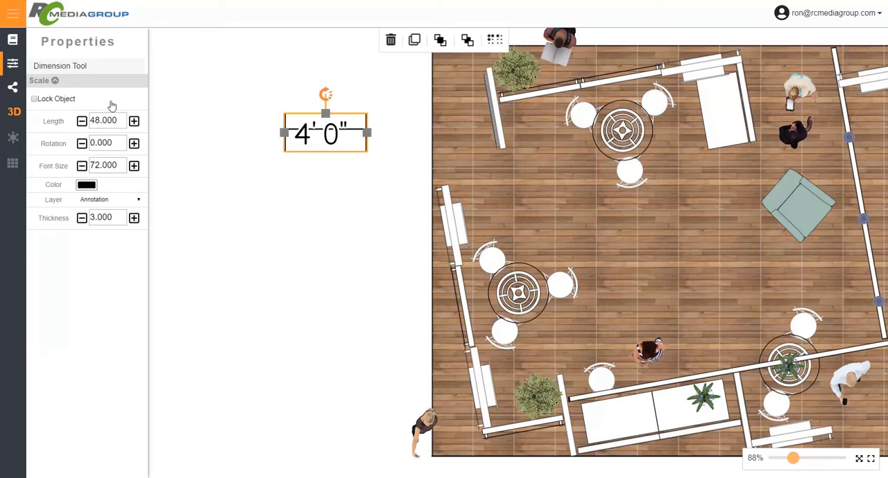
- Add a 48 by 48 in rectangle from the Shapes catalog and position it below the dimension line
click(13, 39)
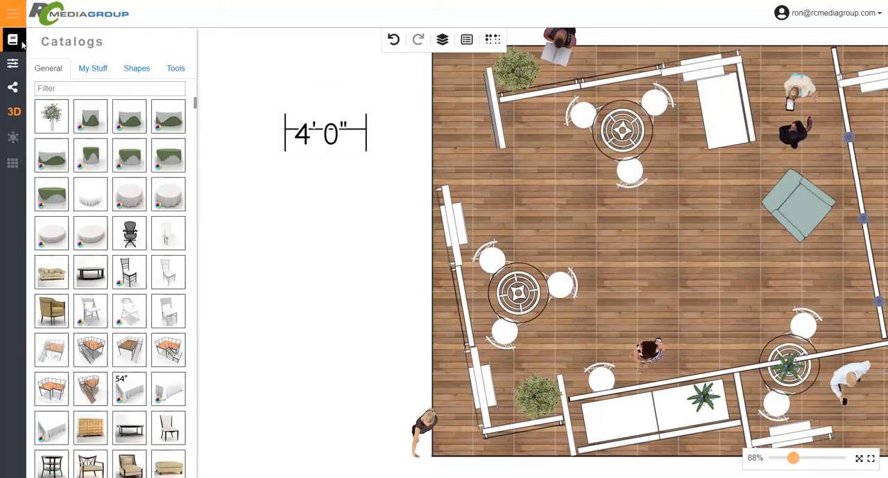
click(137, 70)
drag(122, 102, 310, 222)
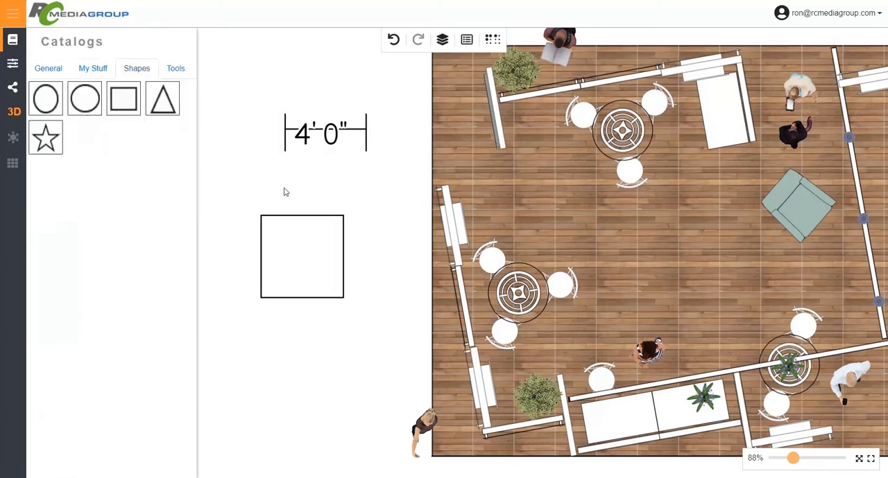
drag(283, 249, 325, 253)
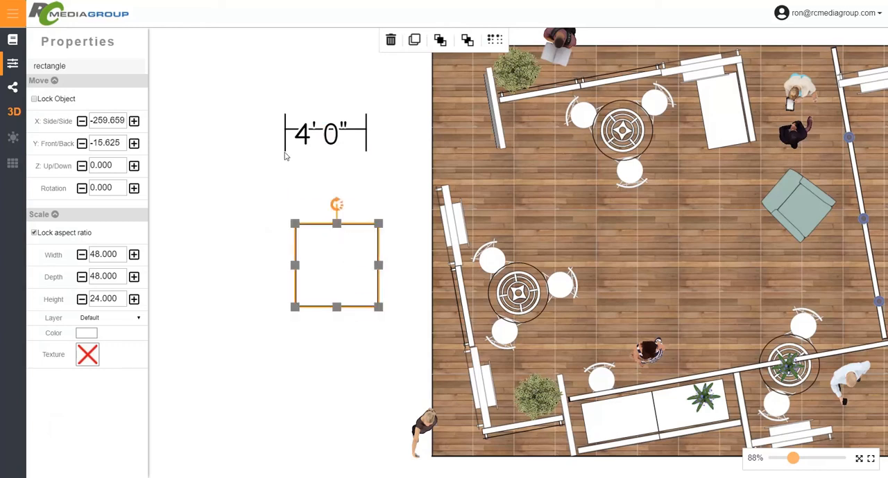
- Stretch the dimension line to about 7' 11" and attach its right end to the rectangle's upper-left corner
click(333, 138)
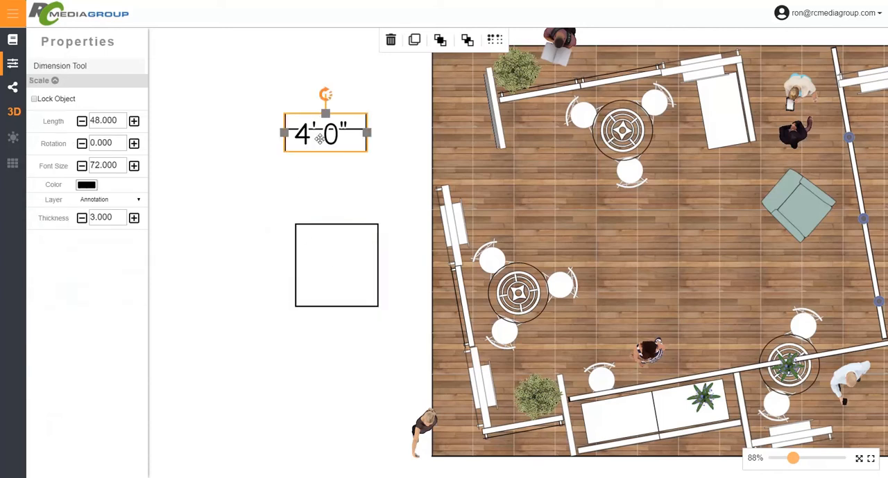
drag(366, 132, 452, 160)
drag(367, 135, 230, 189)
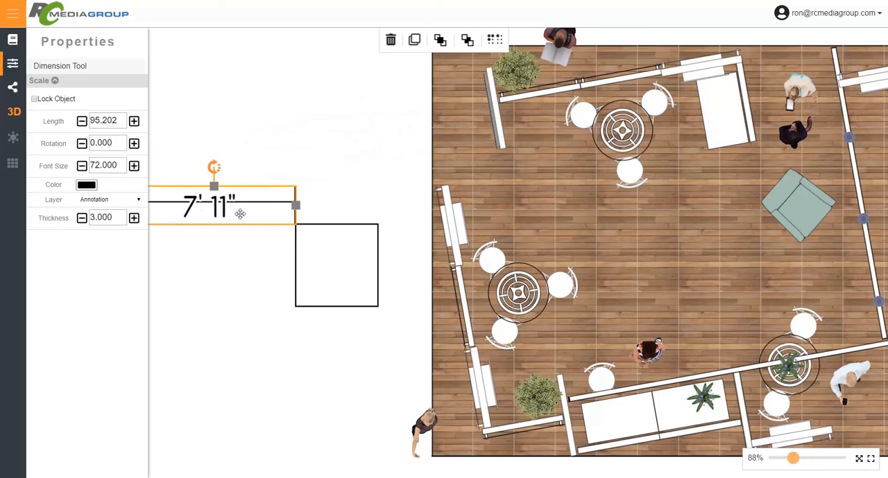
drag(225, 206, 242, 189)
- Shorten the dimension line from its free left end to about 6' 2"
drag(324, 162, 430, 171)
click(399, 227)
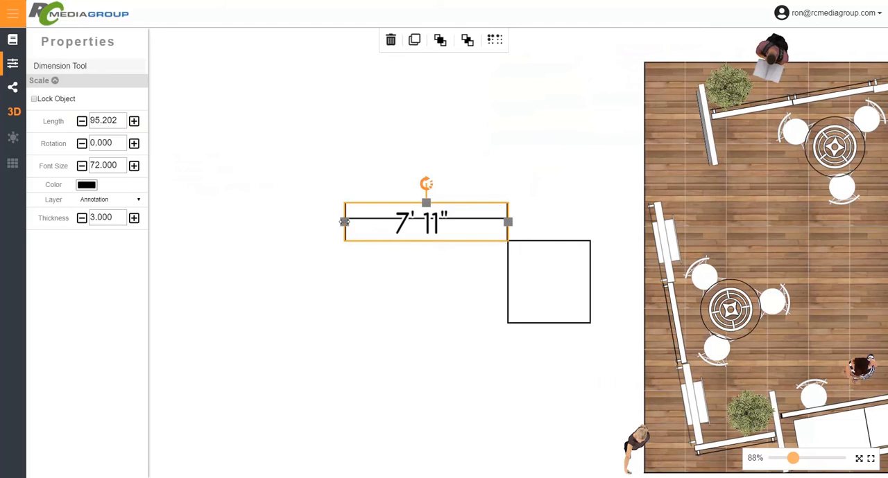
drag(344, 221, 379, 238)
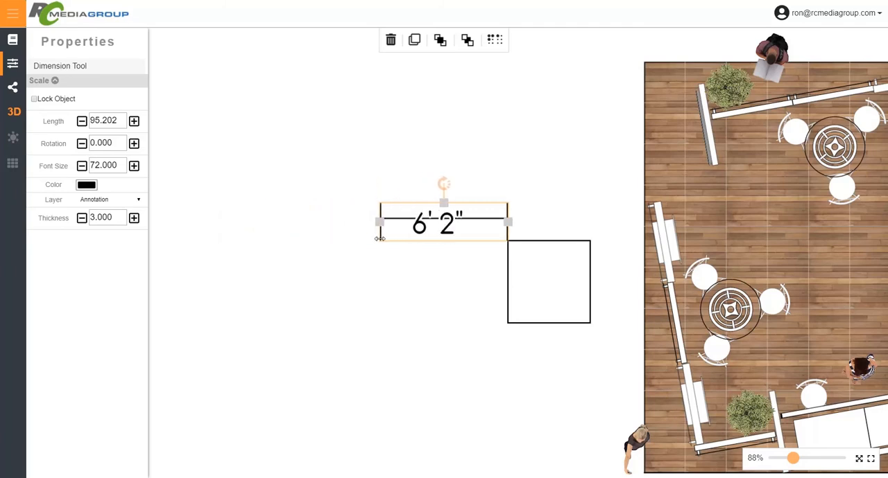
- Stretch the rectangle horizontally so its right side ends just short of the booth floor's left edge
click(521, 272)
drag(590, 281, 724, 303)
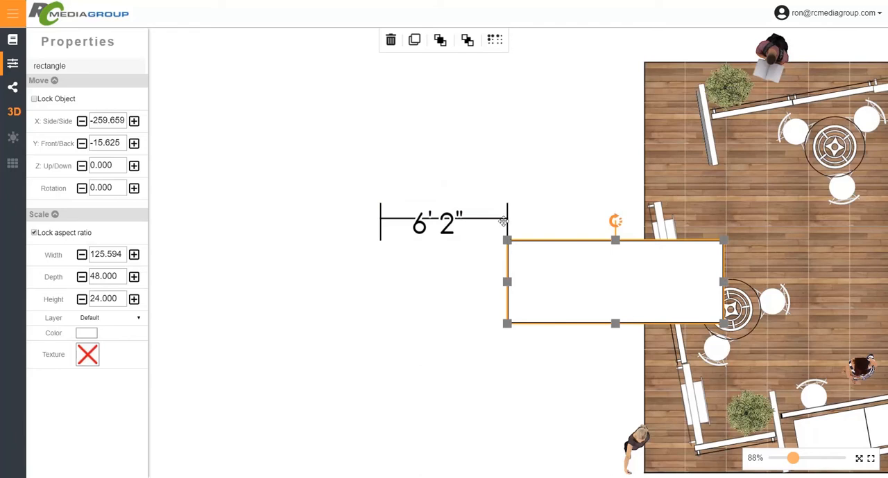
drag(724, 282, 638, 280)
click(567, 173)
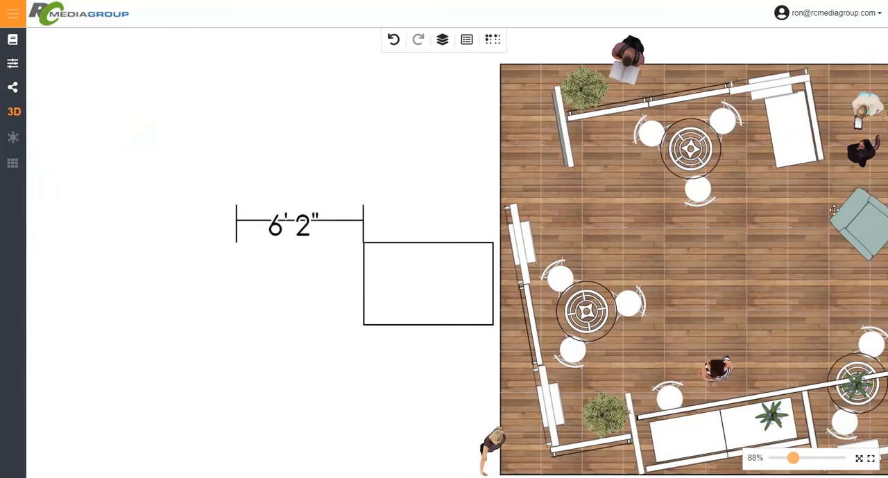
- Delete the 6' 2" dimension line and the rectangle beside the booth floor
click(805, 153)
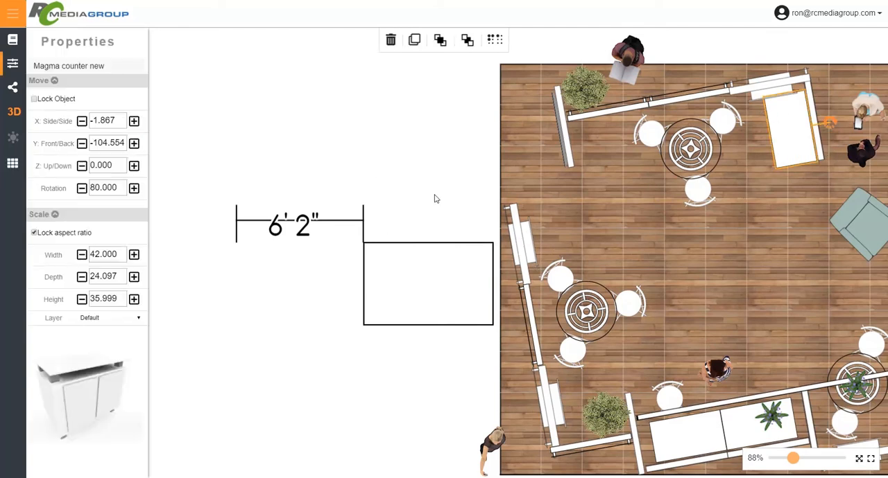
click(296, 222)
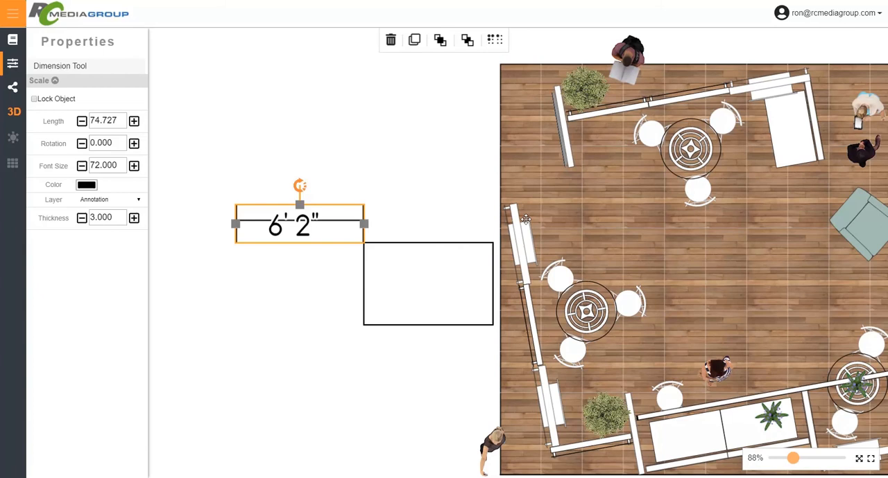
click(390, 40)
click(413, 253)
click(391, 40)
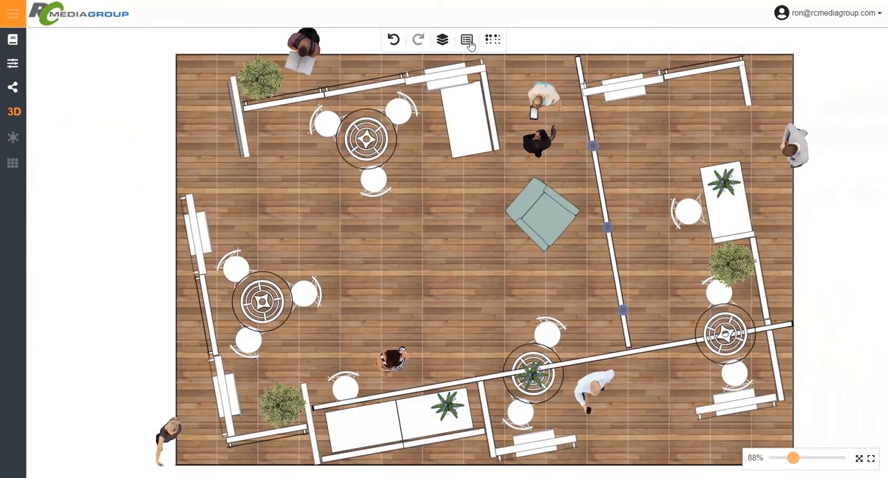
- Select the 8 ft shadow box on the booth's left wall to view its properties, and clear the selection
drag(546, 45, 551, 59)
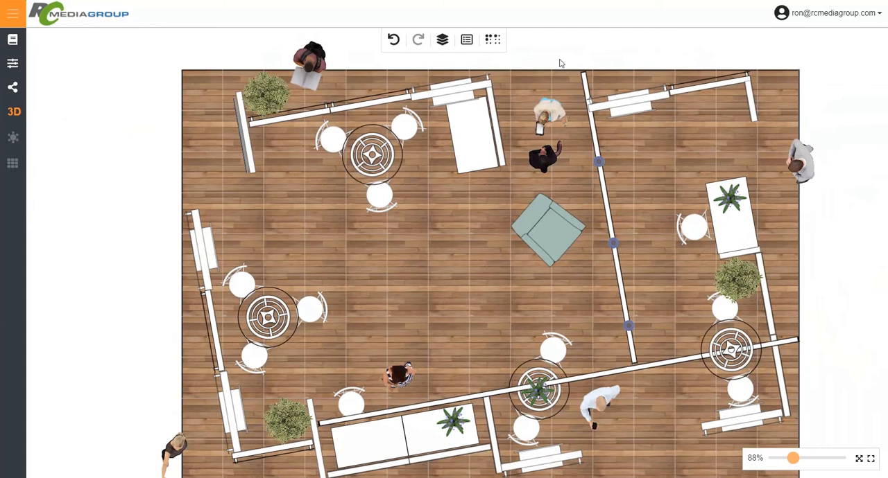
drag(121, 134, 122, 133)
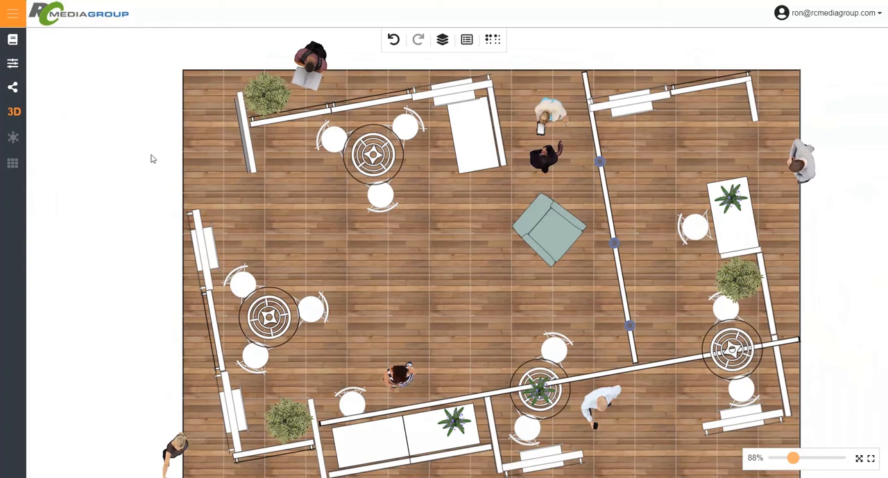
click(199, 249)
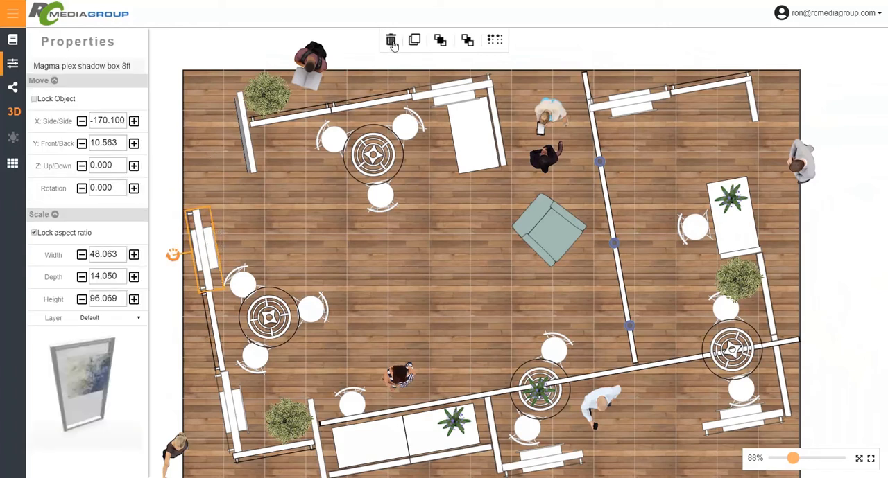
click(561, 53)
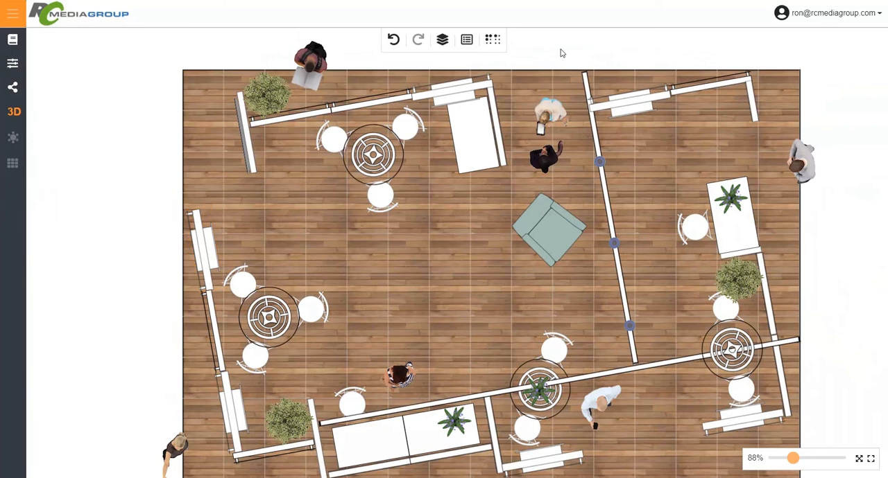
- Review the layer visibility list and the inventory list of items in the booth
click(442, 42)
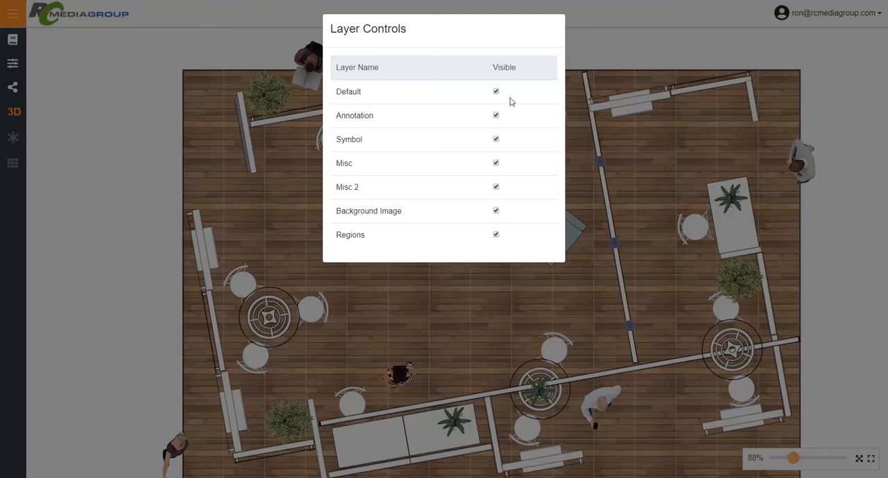
click(611, 47)
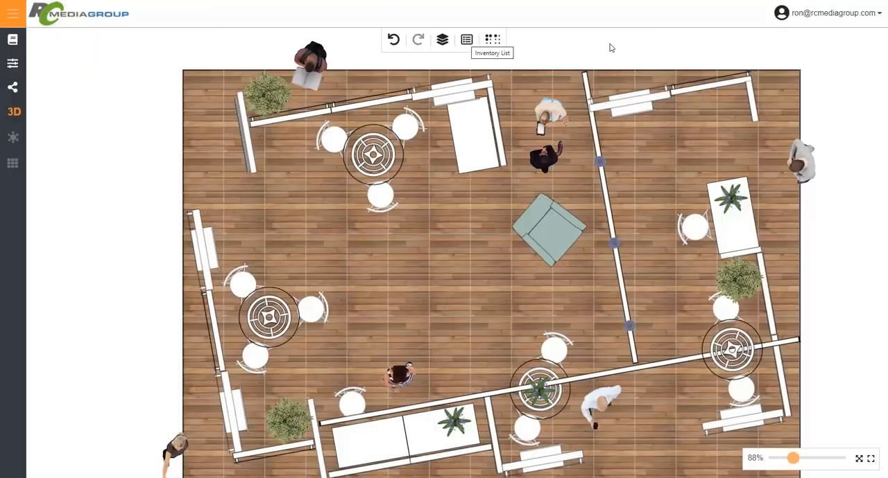
click(467, 42)
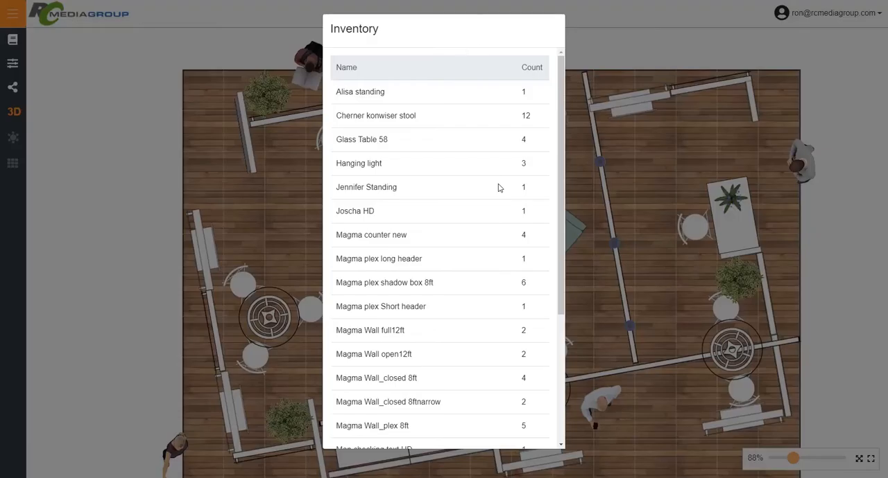
click(594, 59)
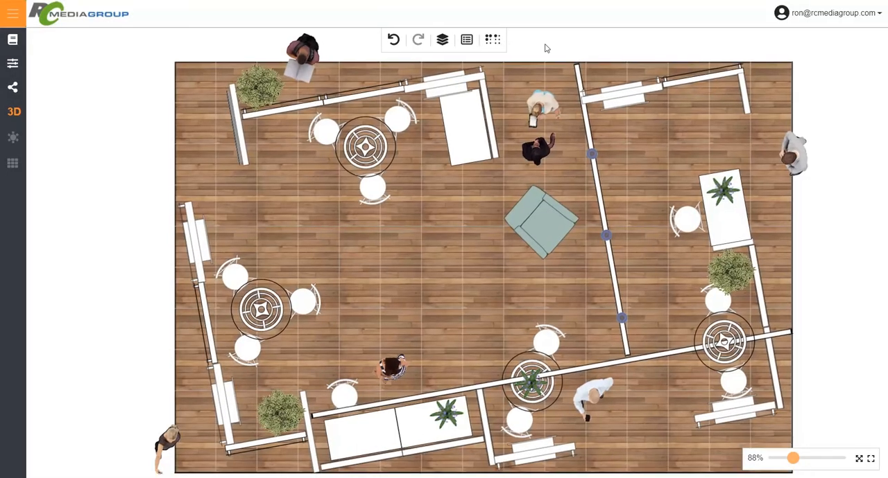
- Place a 30-inch round table, a larger round table and an office chair from the General catalog in the empty area left of the booth
drag(97, 233, 262, 235)
click(12, 40)
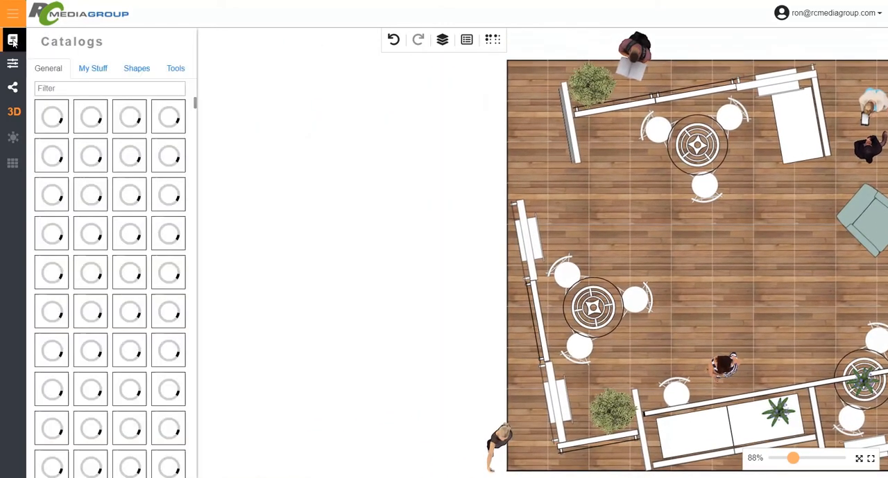
drag(156, 128, 284, 144)
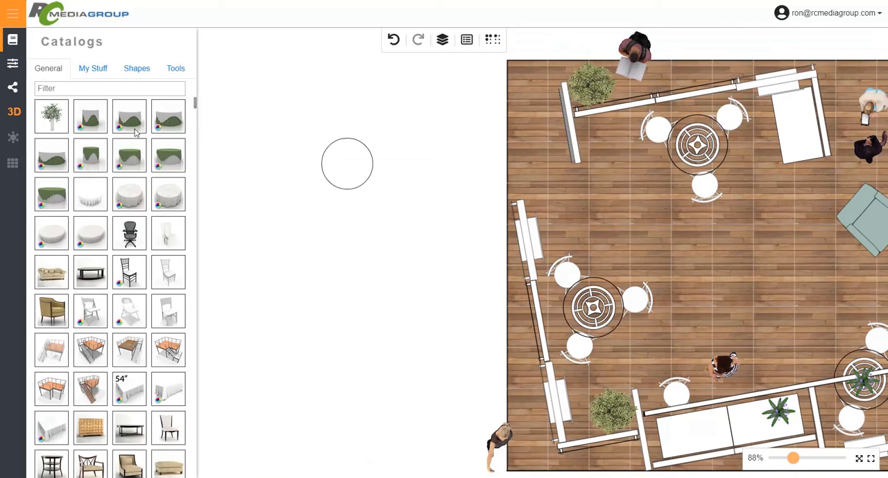
drag(136, 133, 305, 236)
drag(129, 240, 318, 337)
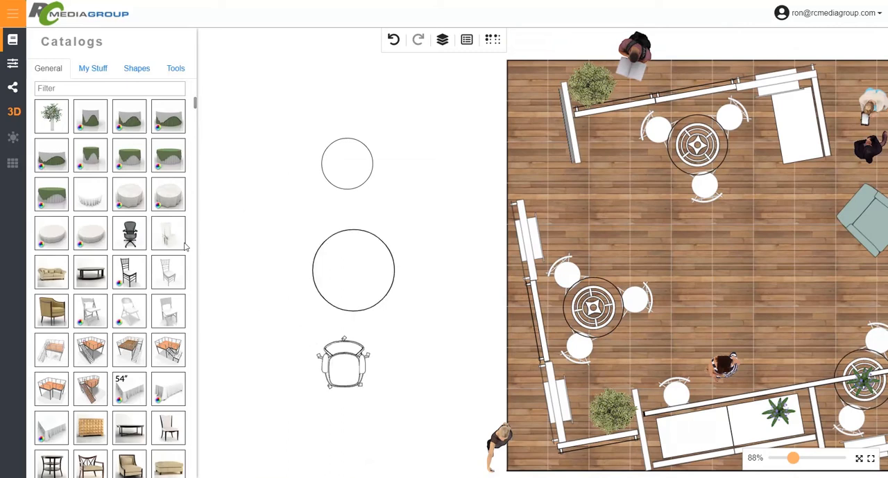
- Add two side chairs from the General catalog, one on each side between the two round tables
drag(185, 246, 292, 239)
drag(163, 269, 366, 207)
drag(294, 187, 279, 215)
click(217, 299)
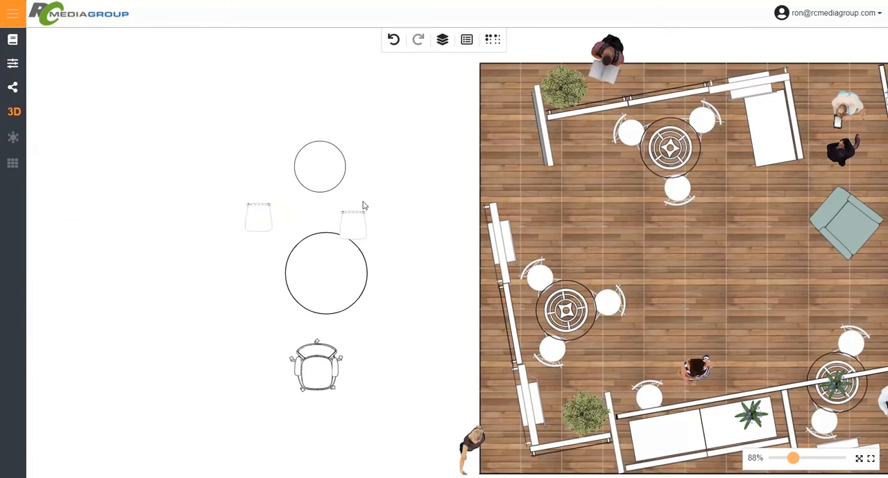
- Move the right-hand Chiavari chair clear of the larger round table, roughly level with the other side chair
click(353, 222)
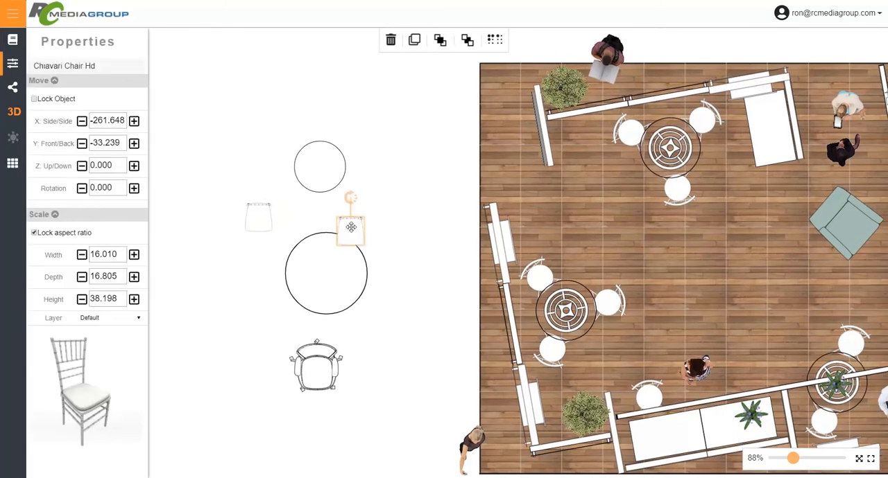
drag(353, 222, 348, 233)
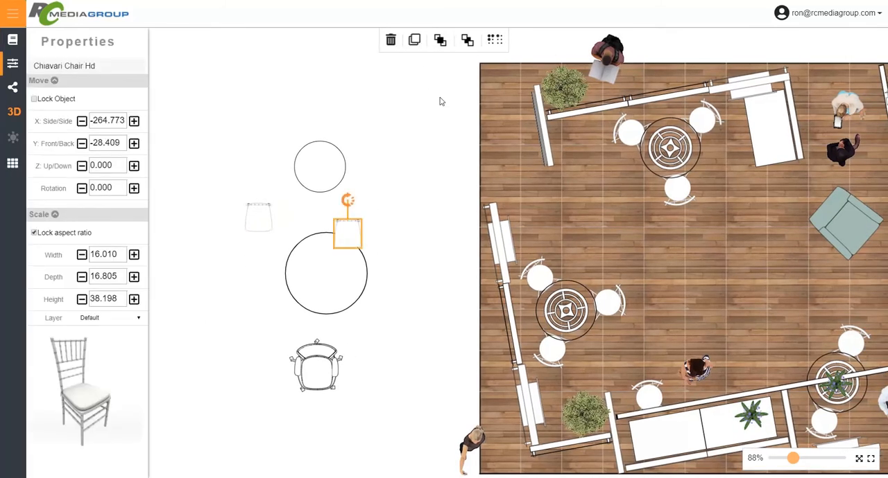
click(396, 195)
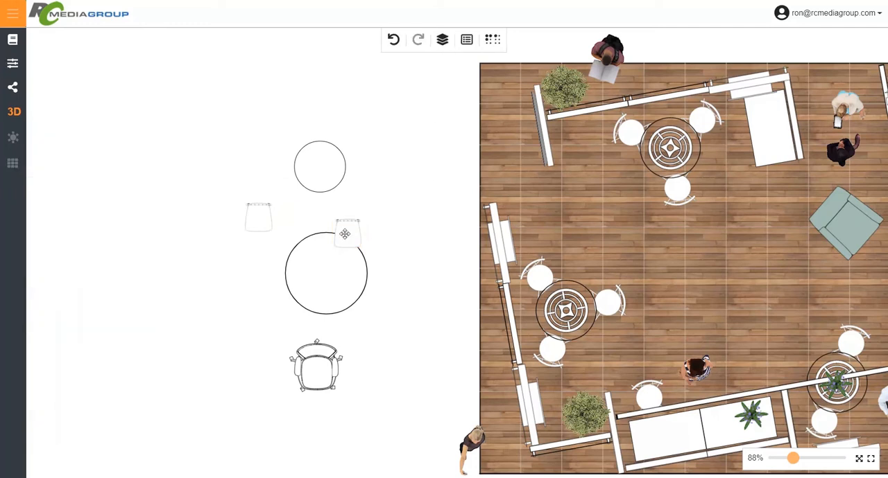
drag(356, 232, 410, 202)
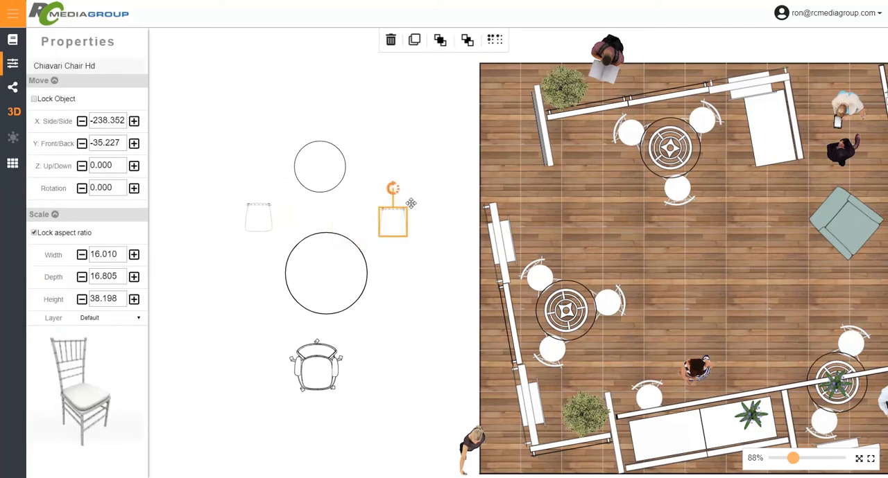
click(427, 88)
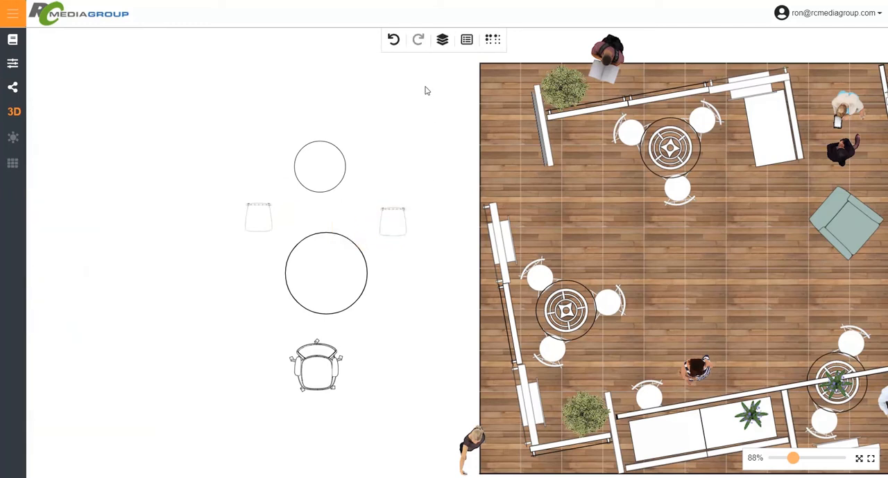
- Check which layers are available in the layer controls and close them
click(442, 40)
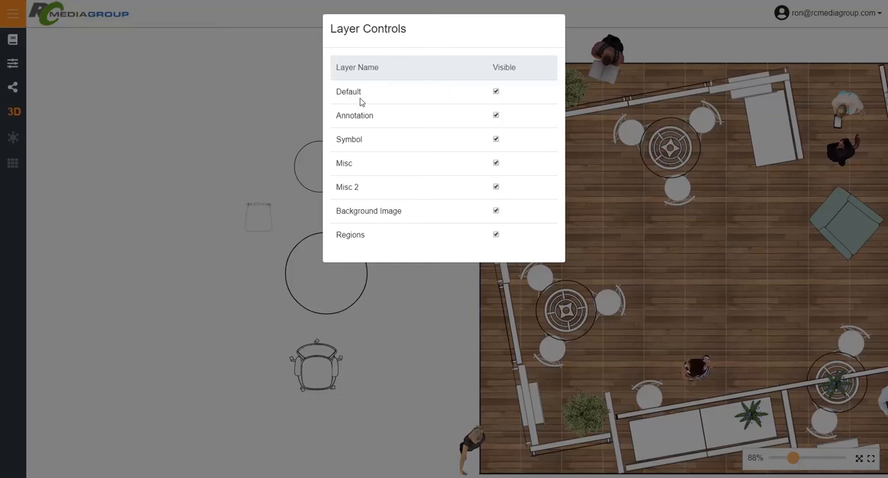
click(202, 143)
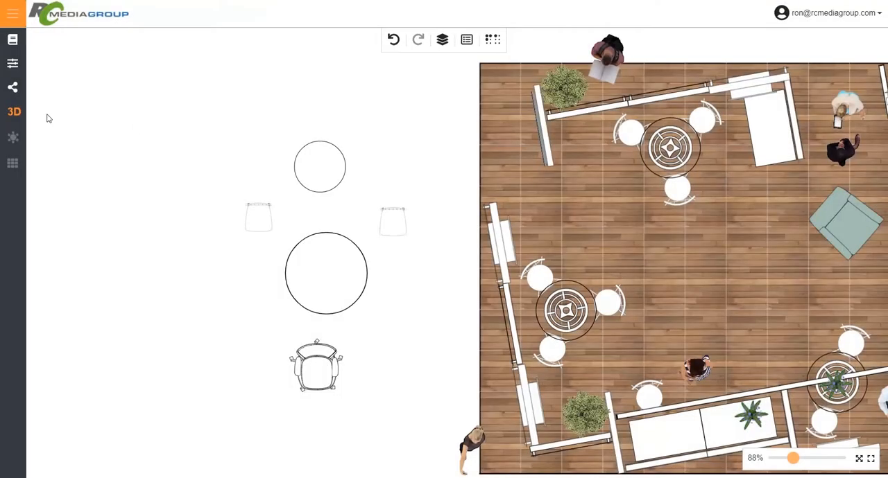
- Add a horizontal dimension line about 7' 11" long from the Tools catalog above the small round table
click(12, 42)
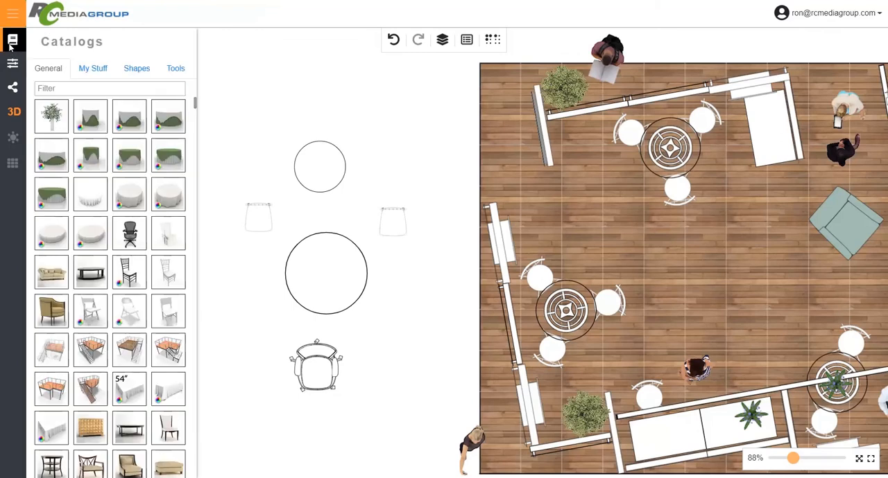
click(174, 74)
drag(122, 101, 242, 115)
drag(319, 116, 400, 116)
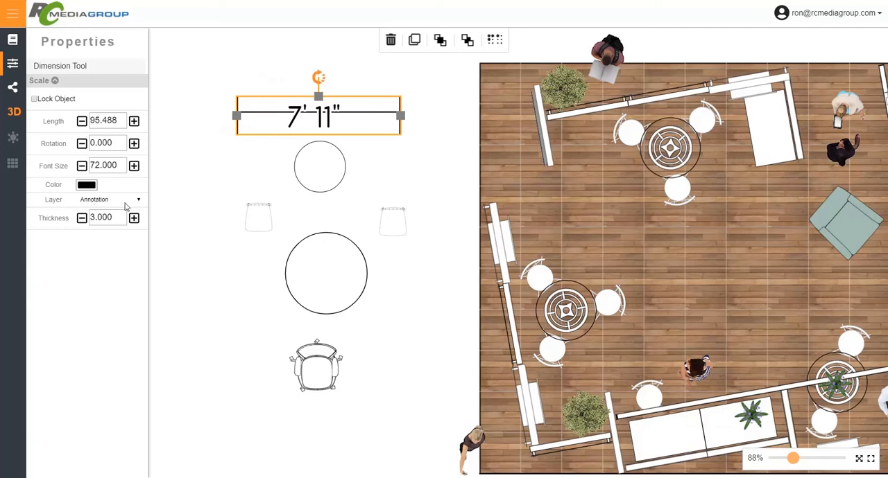
click(378, 173)
- Shift the 30-inch round table slightly down and right and assign it to the Misc layer
click(316, 165)
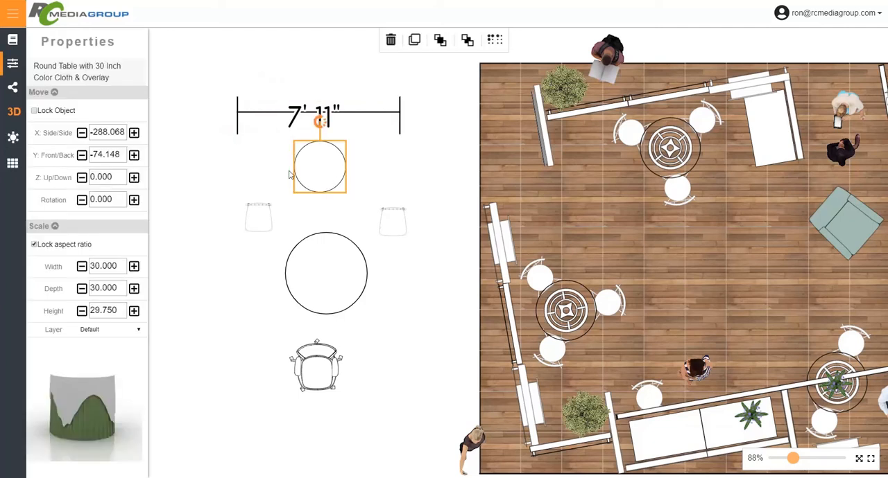
drag(319, 173, 327, 185)
click(137, 333)
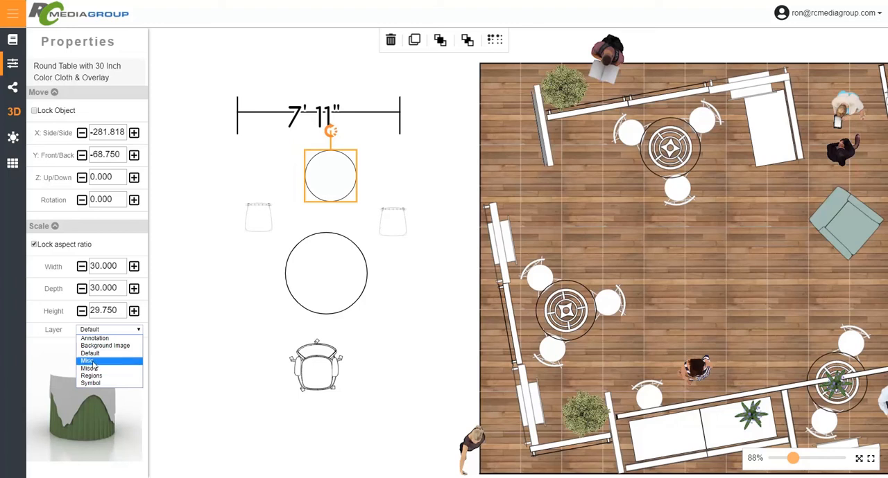
click(93, 361)
click(378, 185)
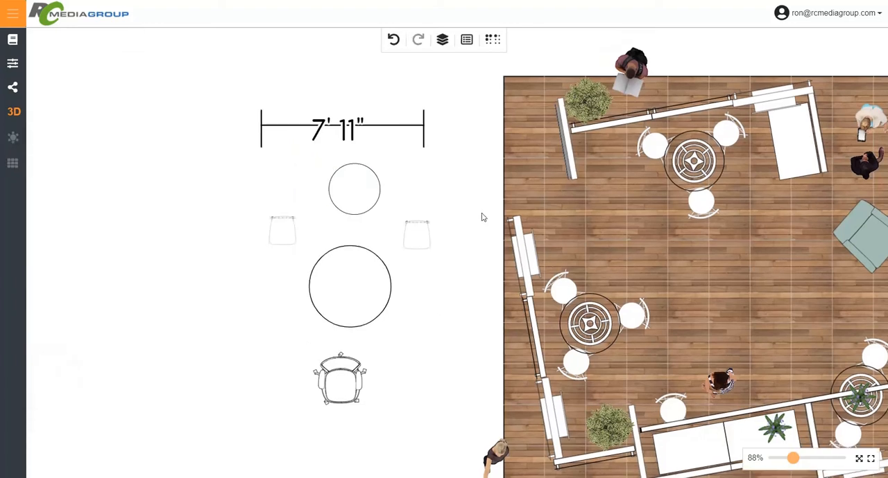
- Hide the Default layer and return to the floor plan
click(443, 39)
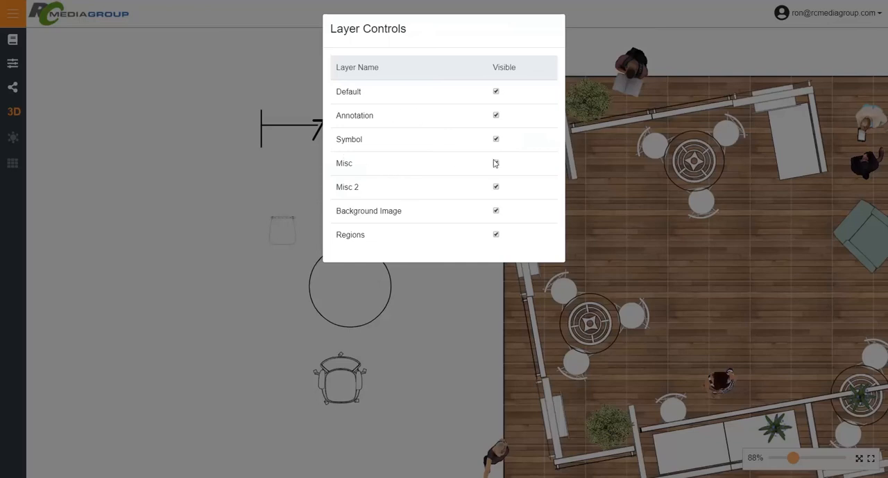
click(496, 93)
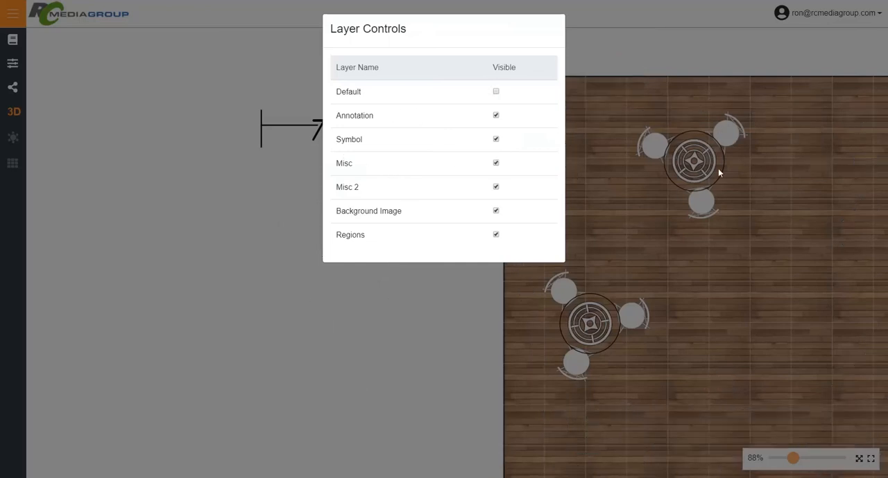
click(330, 379)
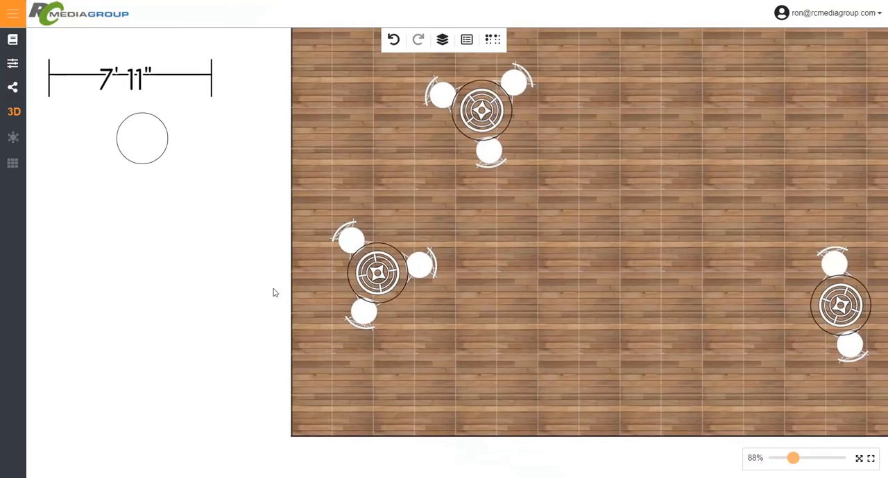
- Hide the Annotation, Symbol, Misc, Misc 2, Background Image and Regions layers
drag(273, 289, 237, 306)
scroll(307, 291, up, 2)
scroll(307, 291, down, 4)
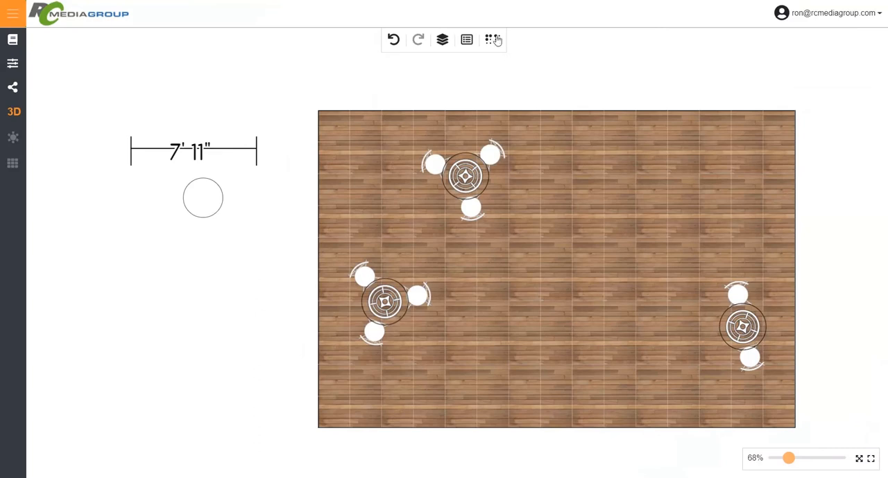
click(443, 43)
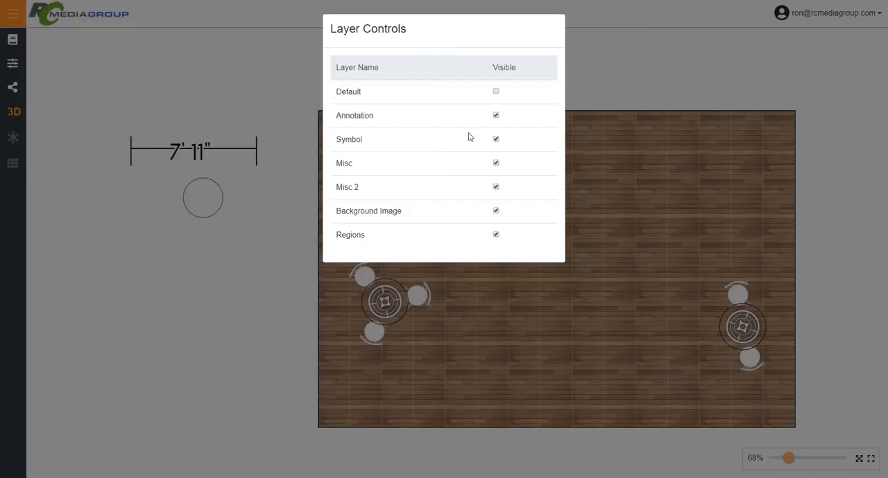
click(496, 115)
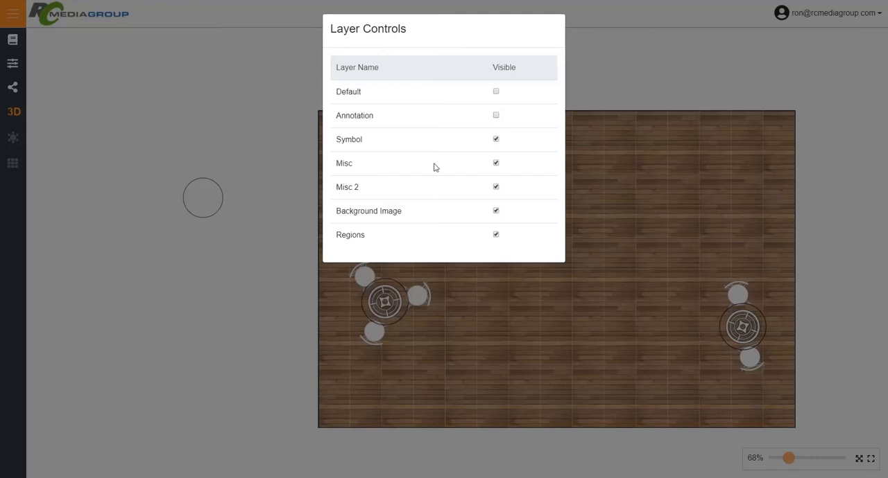
click(496, 164)
- Make the Default, Annotation and Misc layers visible and return to the floor plan
click(496, 92)
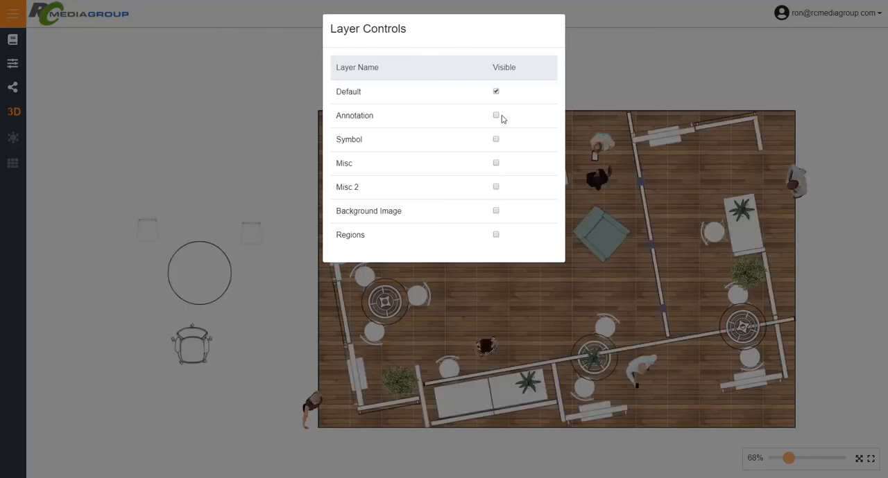
click(495, 116)
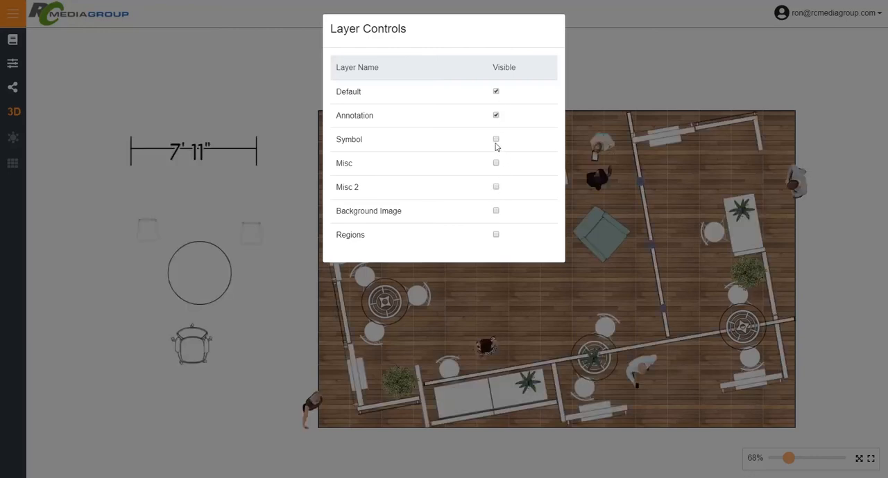
click(496, 163)
click(268, 105)
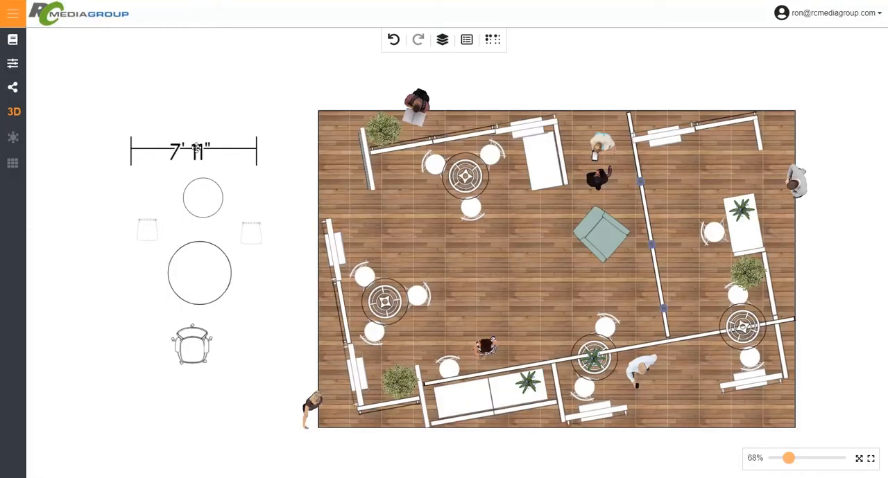
- Shift the 7' 11" dimension line toward the booth above the small round table and deselect it
drag(196, 148, 245, 144)
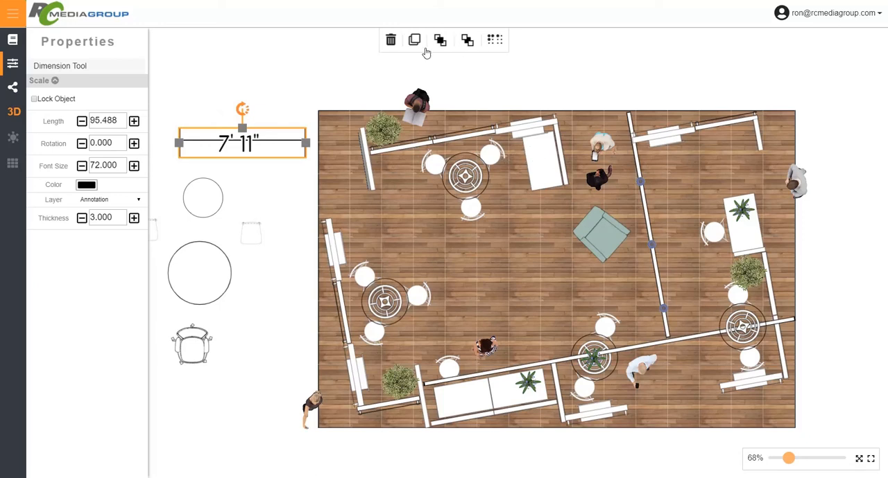
click(301, 91)
click(281, 140)
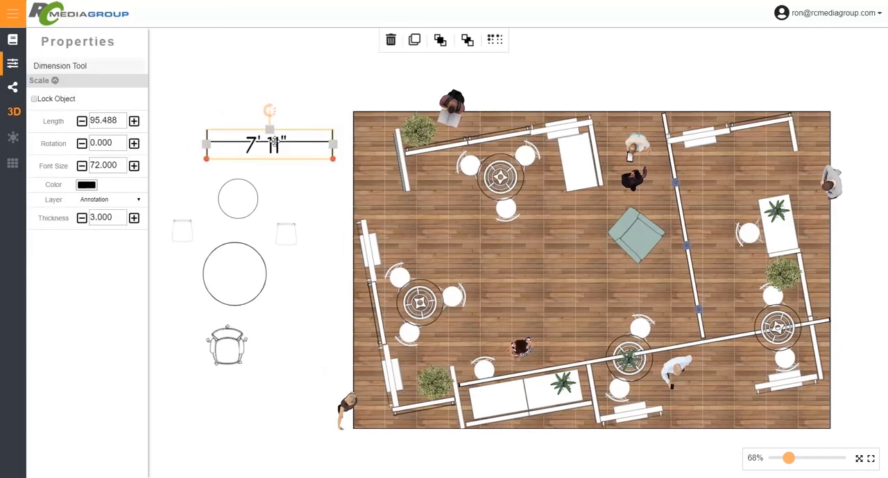
click(303, 95)
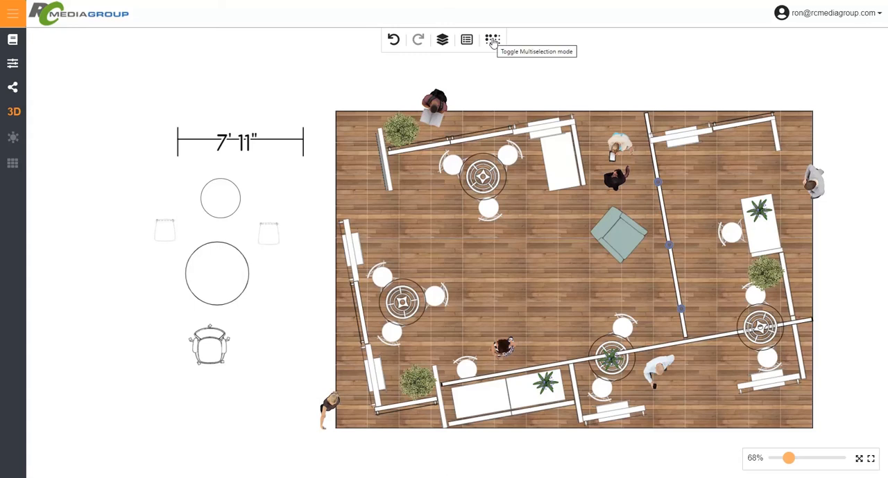
- Multiselect the dimension line, both round tables and the three chairs outside the booth, and delete them together
drag(302, 92, 339, 101)
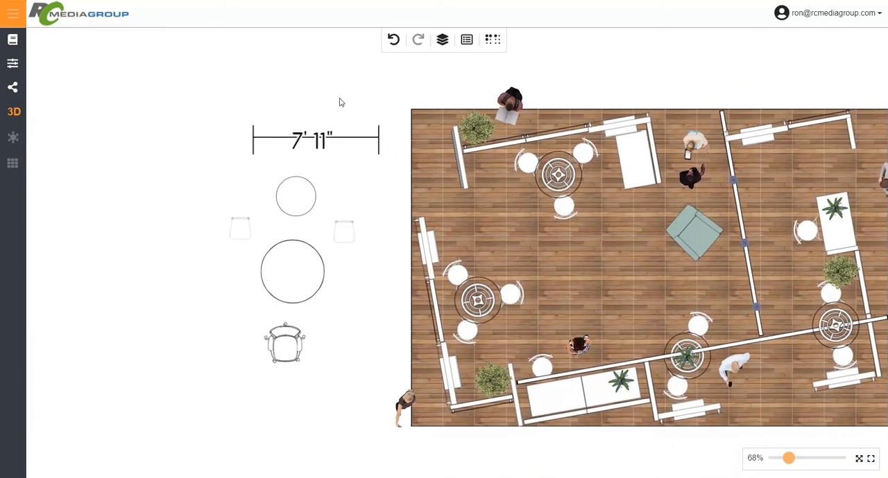
click(493, 40)
drag(404, 86, 207, 372)
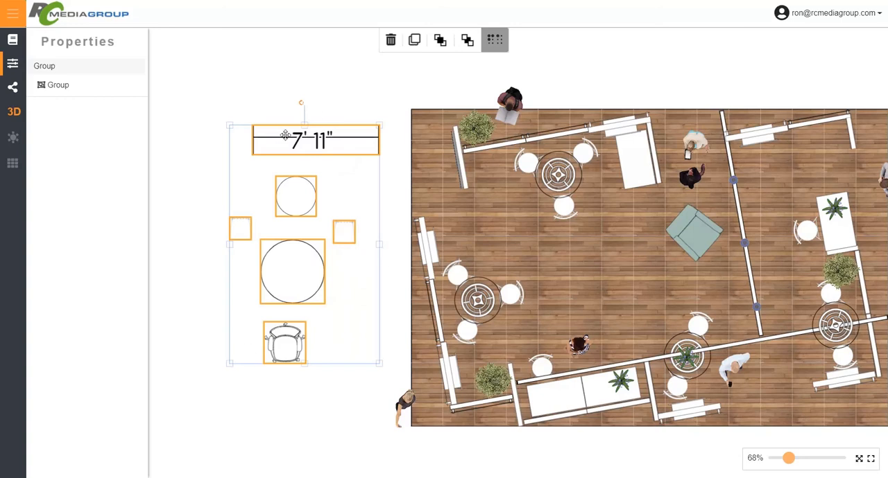
click(391, 41)
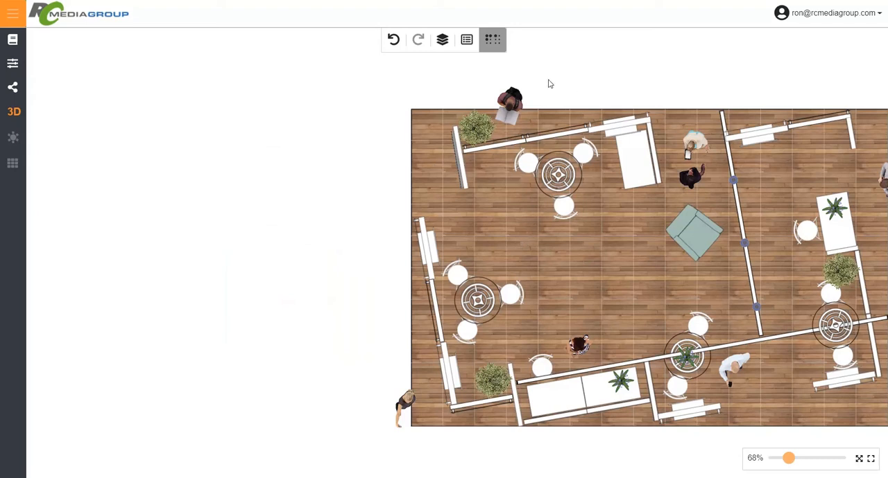
- Turn off multiselection mode, select only the white Magma counter at the booth's back wall, and deselect it
click(492, 45)
click(492, 43)
drag(539, 97, 507, 79)
click(498, 152)
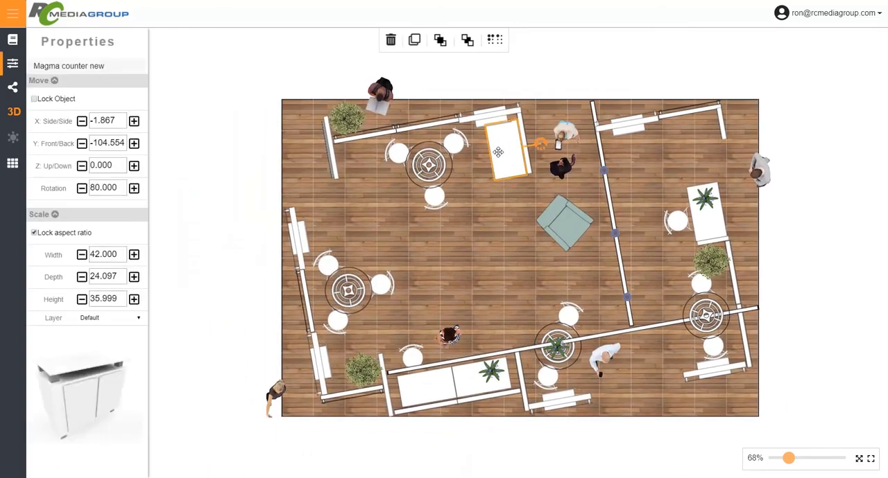
click(554, 78)
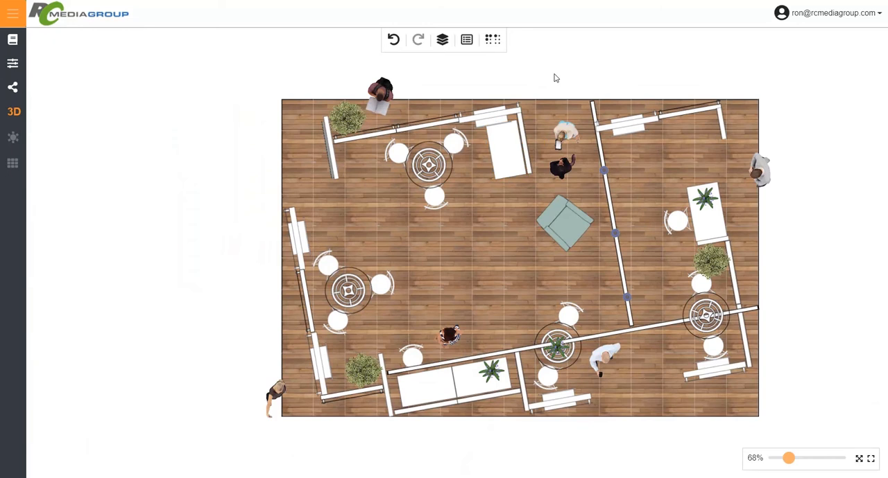
- Multiselect the objects in the booth's upper-left area, clear the selection and leave multiselection mode
click(493, 41)
drag(568, 71, 298, 227)
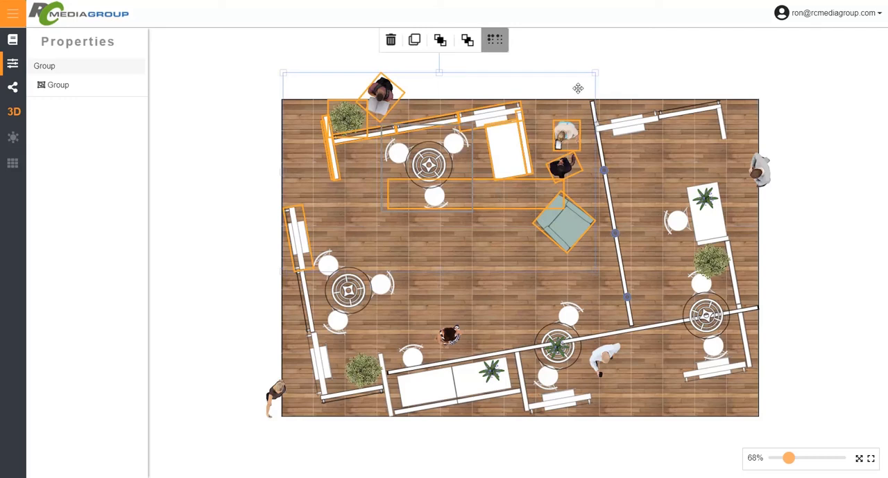
click(632, 72)
click(494, 44)
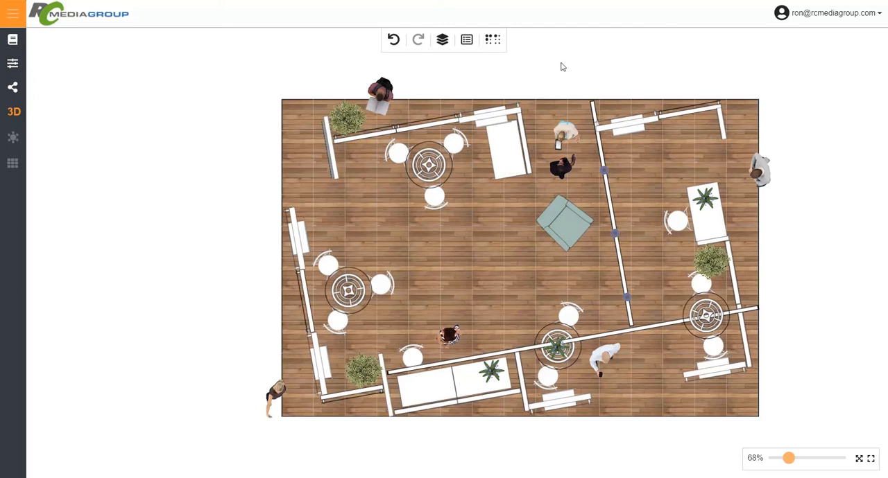
- Place a metal folding chair and a Barbara Barry oval coffee table from the General catalog in the empty area beside the booth
drag(562, 67, 601, 69)
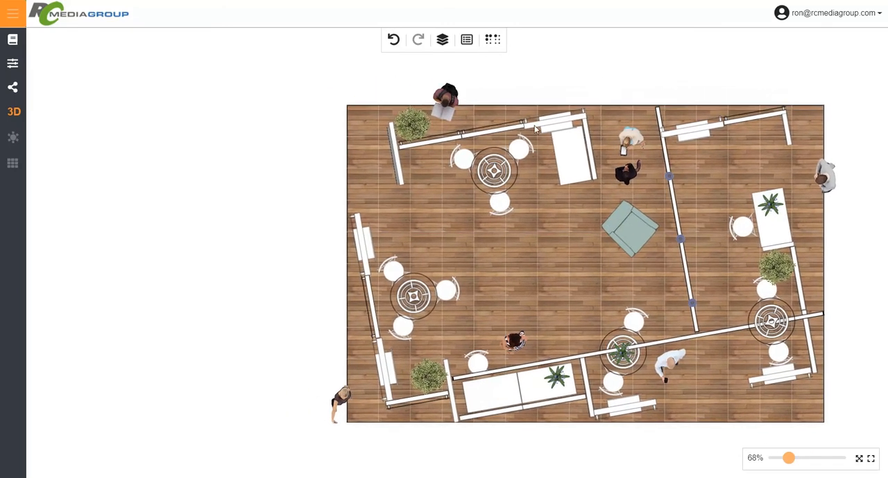
click(12, 40)
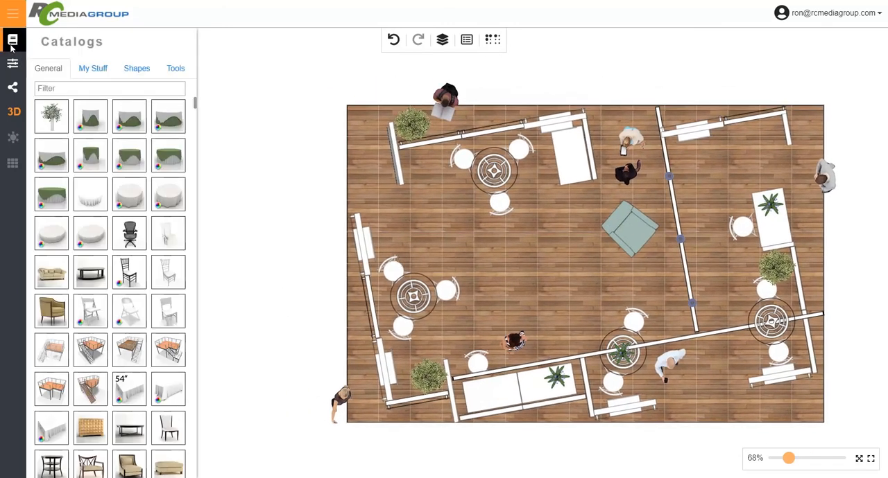
drag(139, 312, 287, 233)
drag(90, 278, 244, 293)
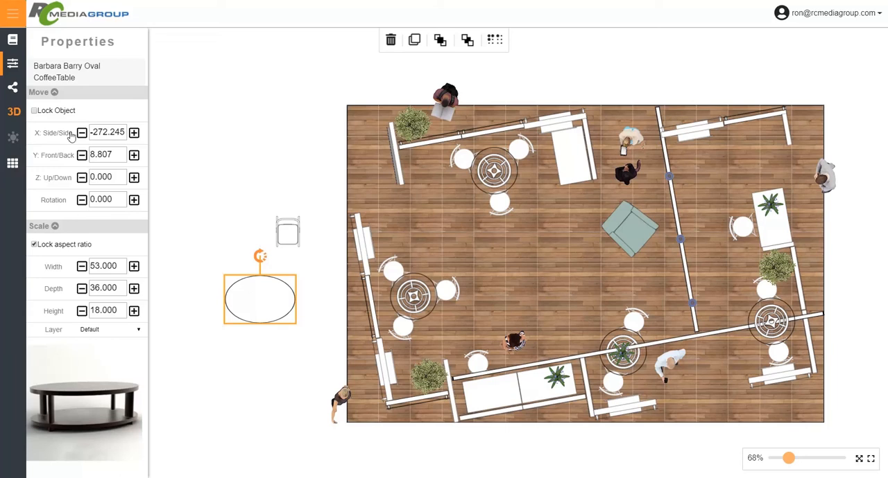
- Add the curved Orbus Coyote 1 display from the General catalog above the folding chair and deselect it
click(12, 39)
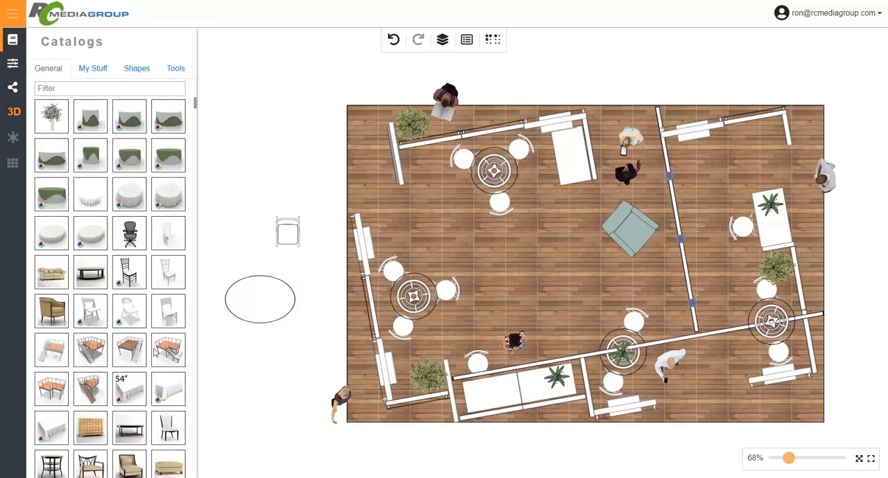
scroll(132, 239, down, 10)
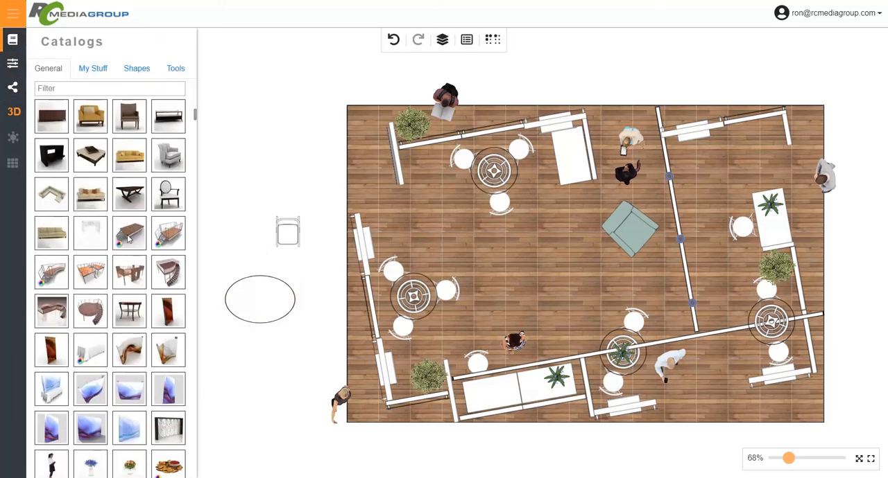
drag(127, 160, 200, 188)
click(210, 272)
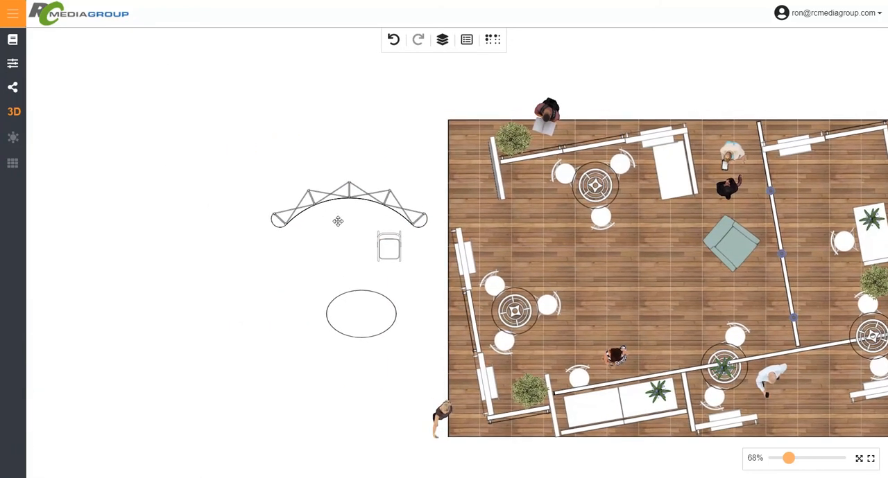
- Delete the oval coffee table below the folding chair
scroll(335, 220, down, 5)
scroll(334, 221, up, 8)
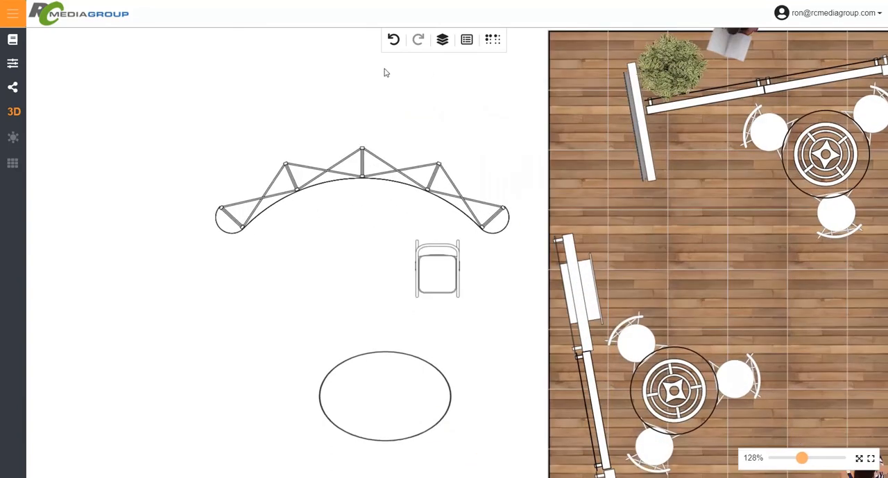
click(427, 190)
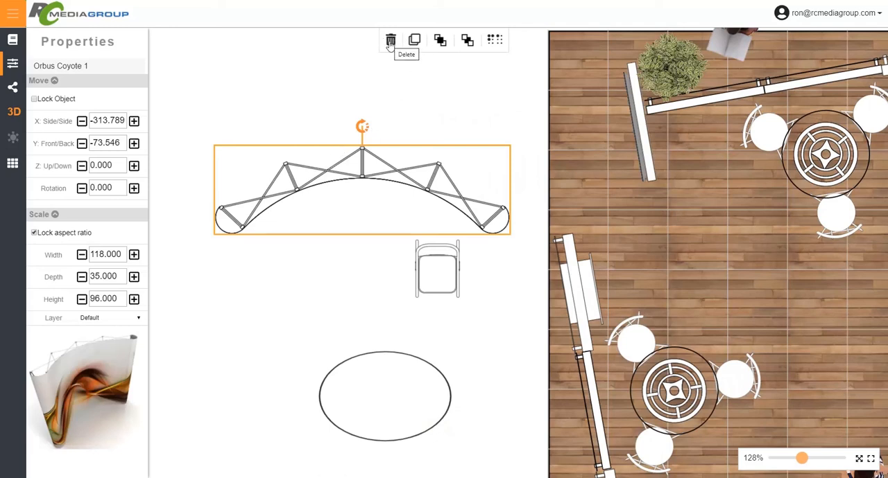
drag(392, 352, 386, 328)
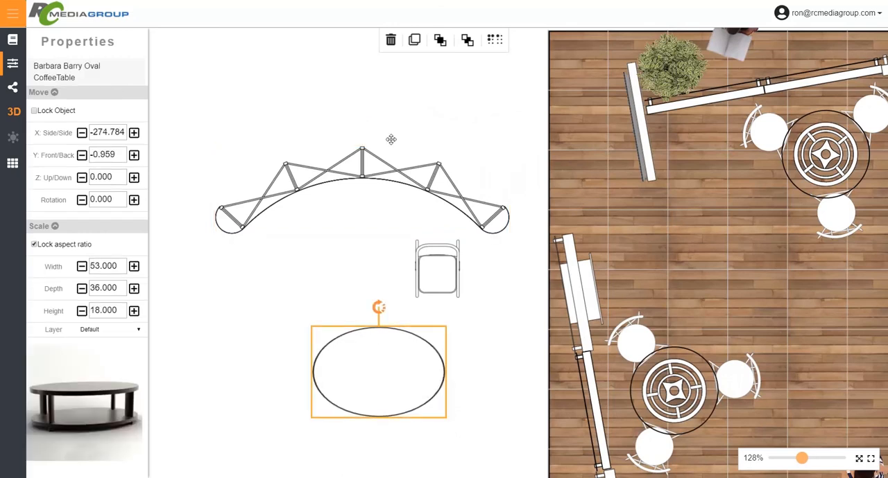
click(390, 41)
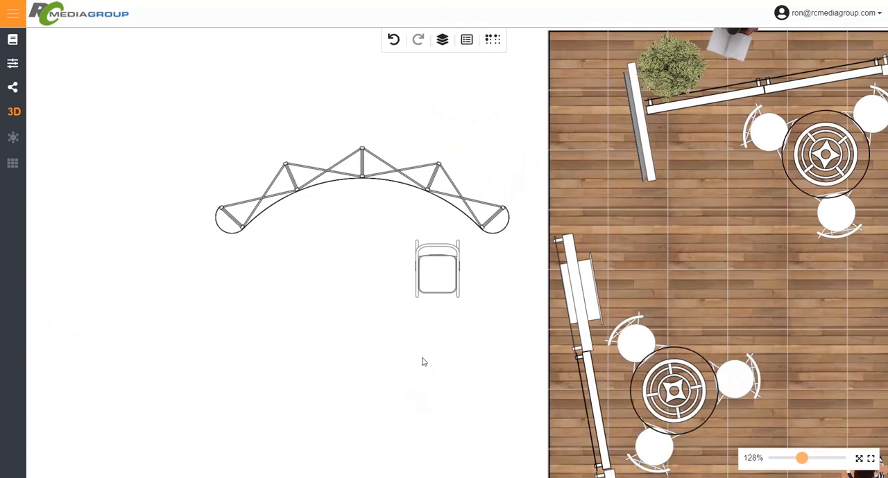
- Duplicate the metal folding chair and place the copy below and to the left of the original
click(442, 268)
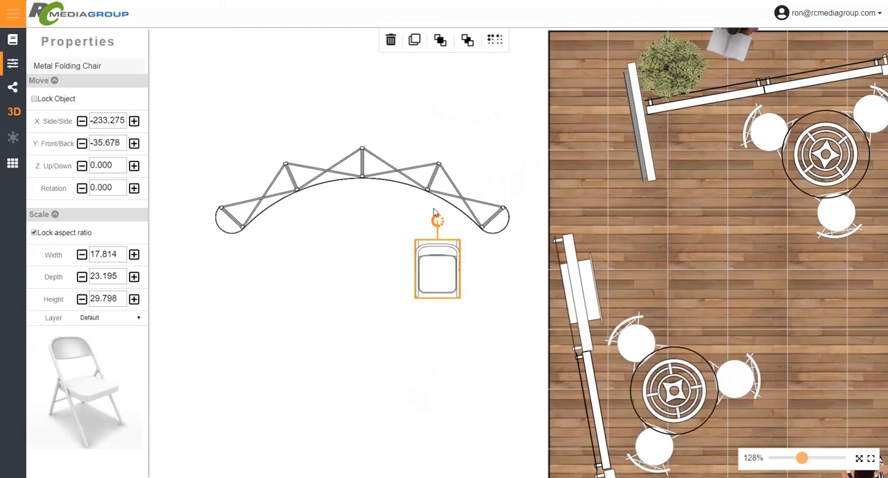
click(414, 46)
drag(503, 349, 394, 347)
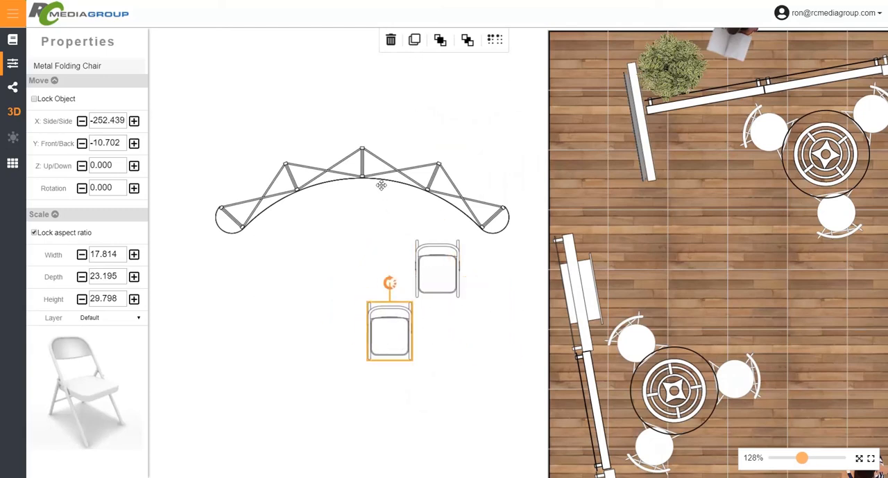
- Move the Orbus Coyote display up, duplicate it, and place the copy below it overlapping the upper folding chair
drag(380, 185, 370, 141)
click(414, 42)
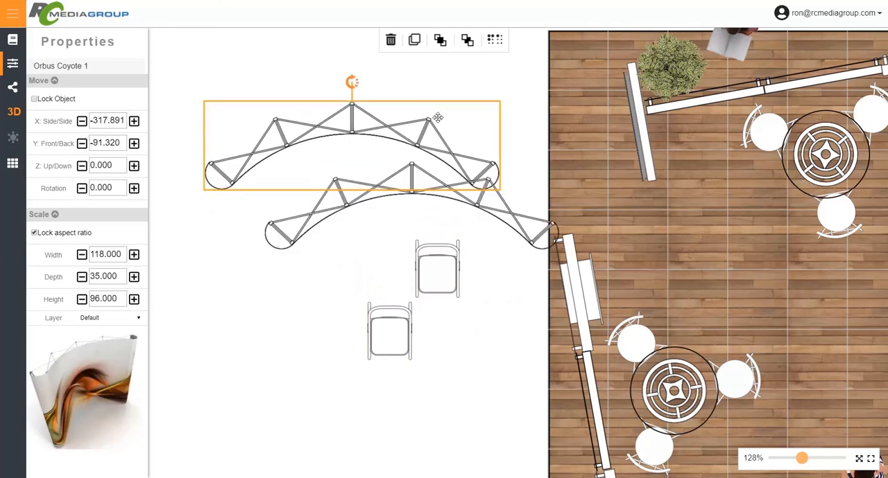
drag(474, 211, 418, 251)
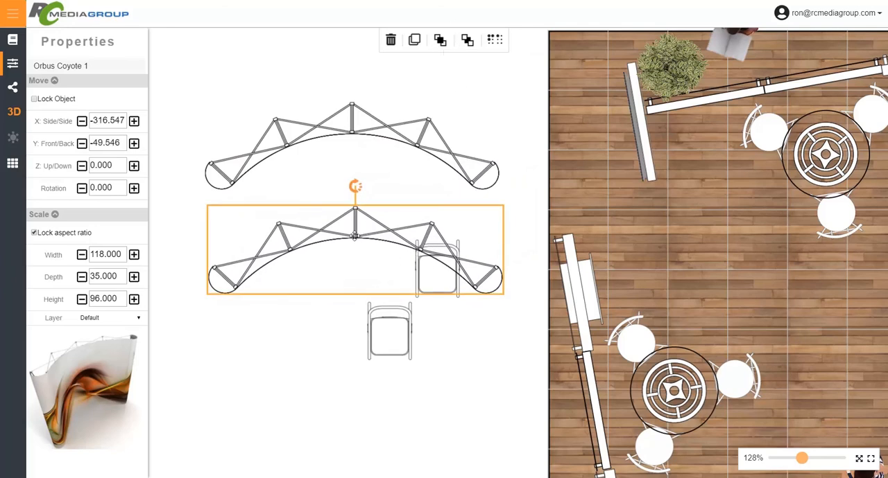
mouse_move(354, 236)
mouse_down()
mouse_move(346, 230)
mouse_move(360, 230)
mouse_up()
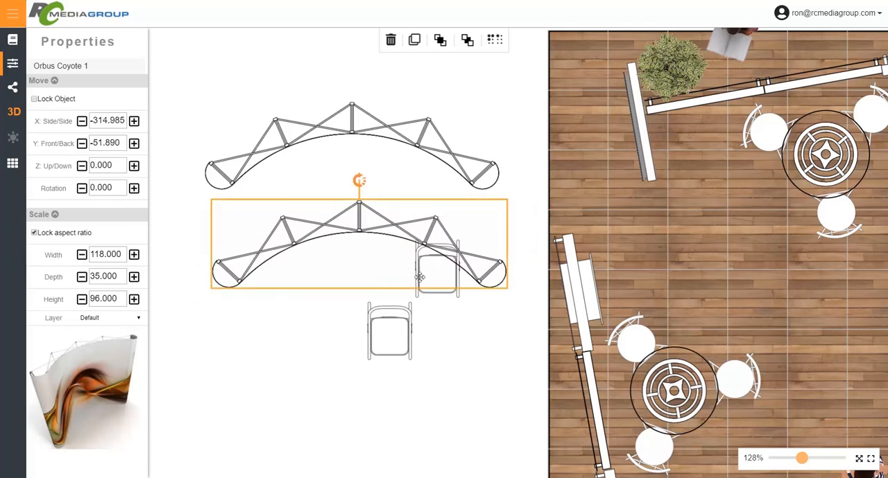
- Send the lower Orbus Coyote display to the back, behind the folding chair
scroll(448, 288, up, 2)
scroll(448, 288, up, 2)
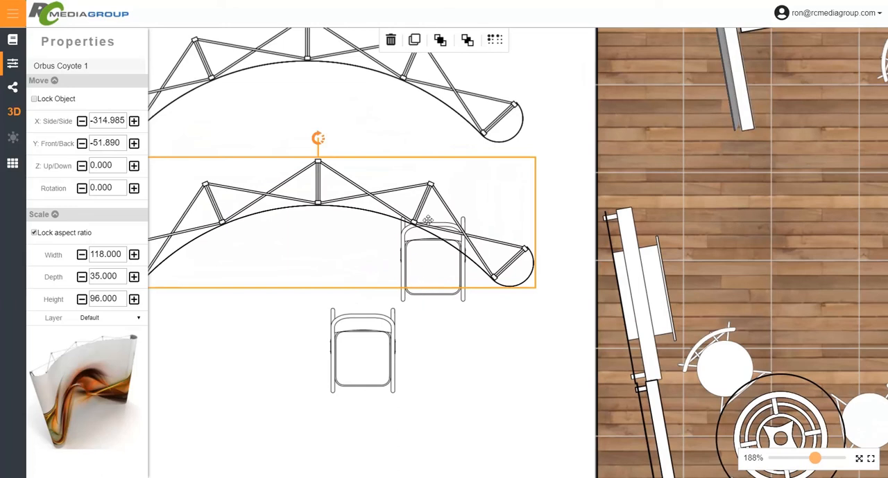
click(467, 41)
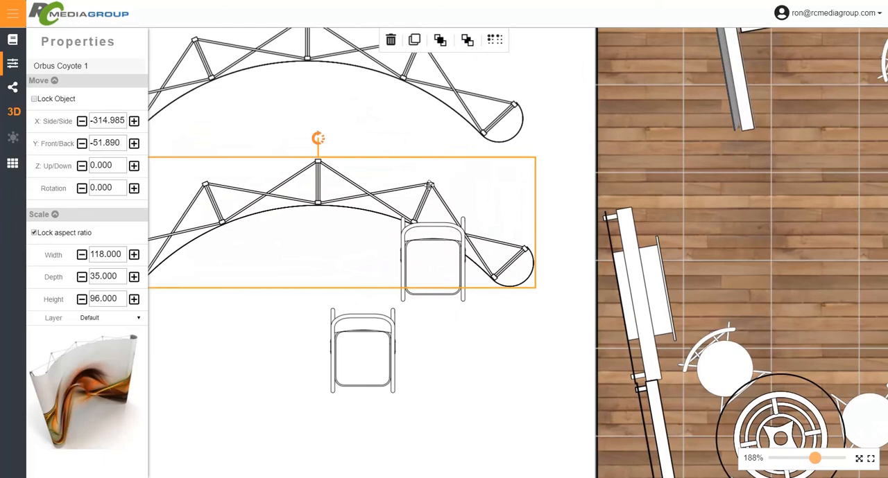
- Move the lower folding chair to overlap the corner of the other chair, send it to the back, and deselect it
click(410, 294)
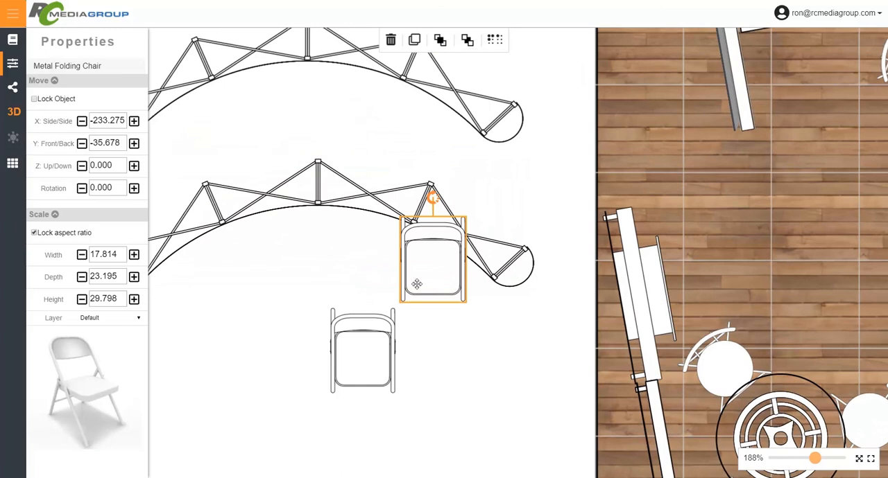
drag(375, 365, 411, 308)
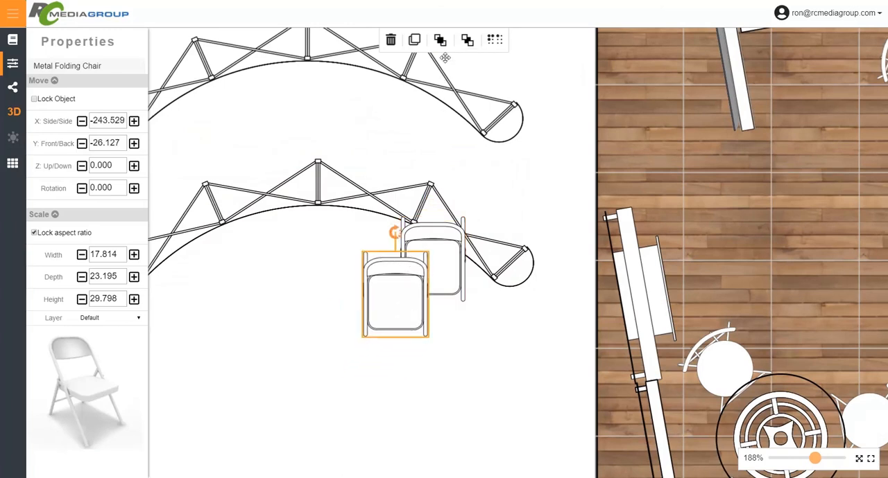
click(467, 42)
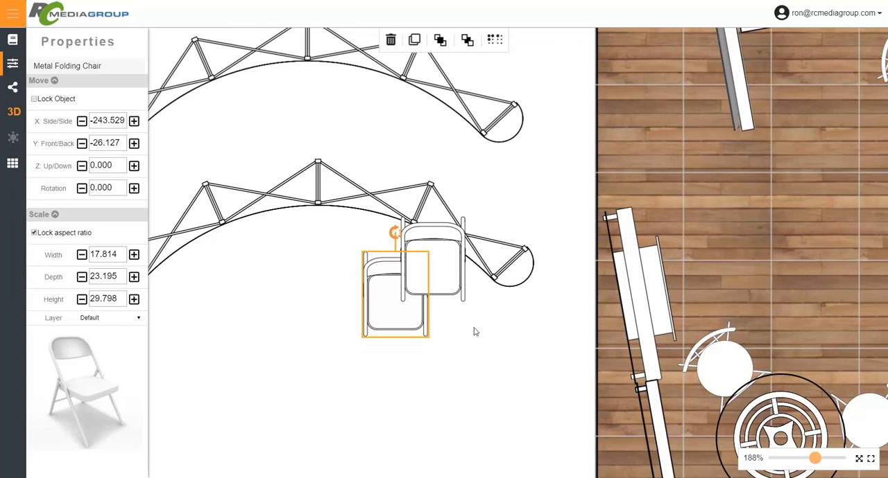
scroll(474, 333, down, 5)
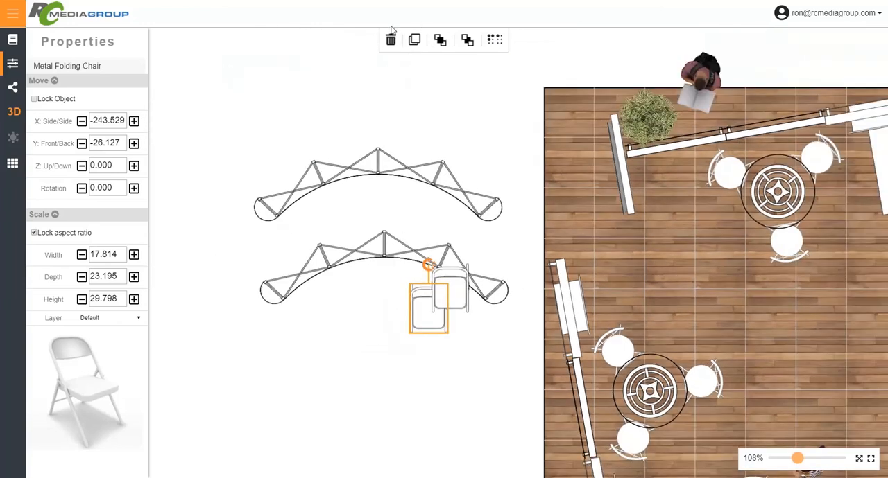
click(447, 136)
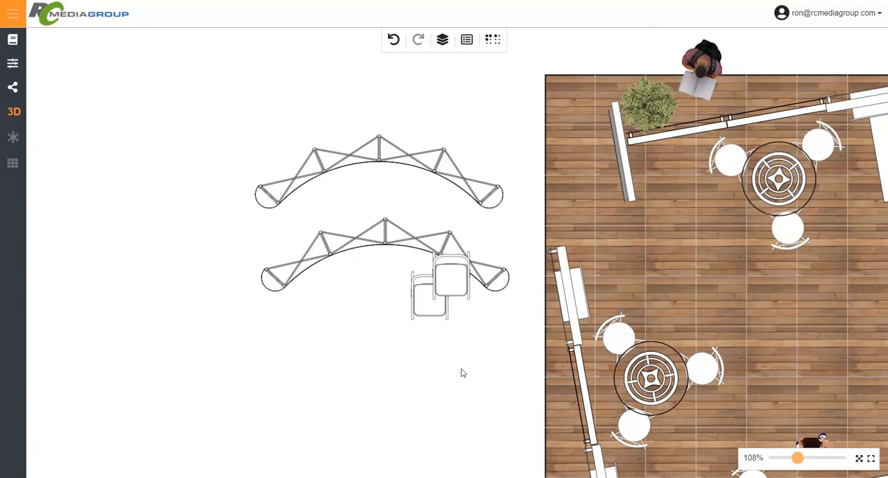
- Delete the upper folding chair, multiselect both Orbus Coyote displays with the remaining chair to delete them together, and turn multiselection off
click(449, 278)
click(390, 42)
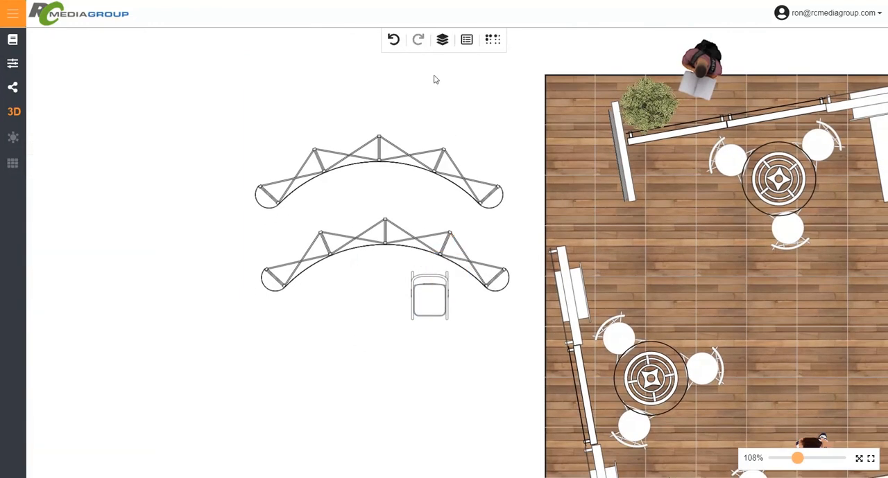
click(492, 40)
drag(507, 72, 280, 371)
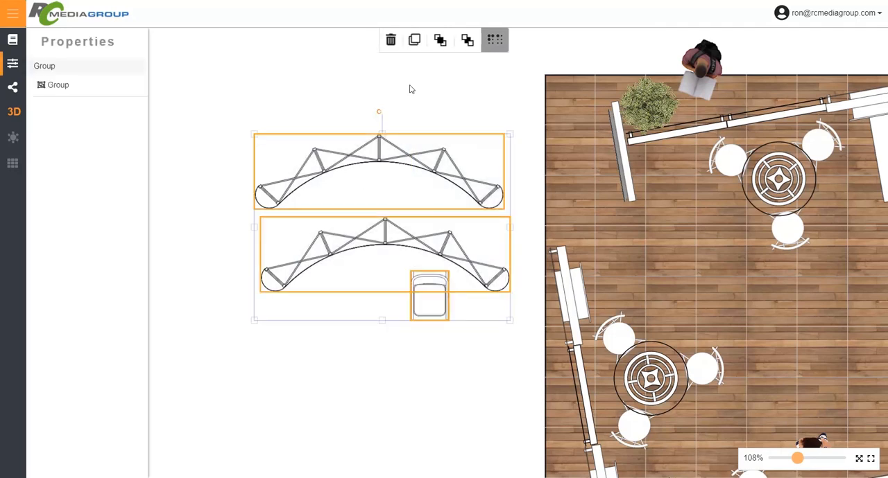
click(390, 43)
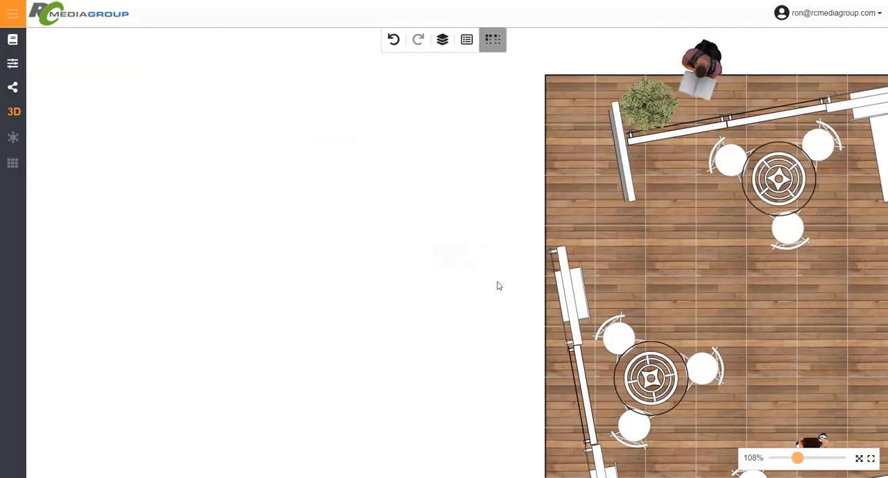
click(495, 44)
- Pan across the booth plan and zoom in and out to examine the furniture layout at different scales
drag(506, 253, 326, 229)
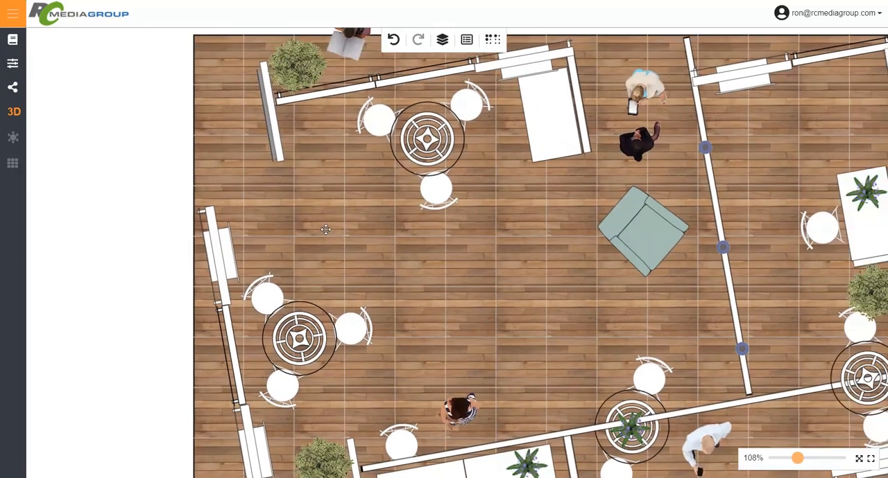
scroll(334, 237, up, 1)
scroll(337, 235, down, 2)
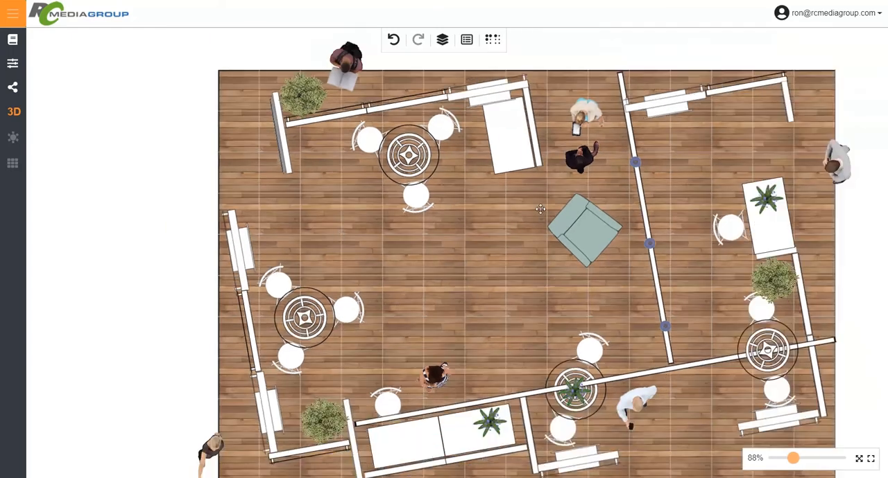
scroll(322, 194, down, 3)
scroll(323, 192, up, 5)
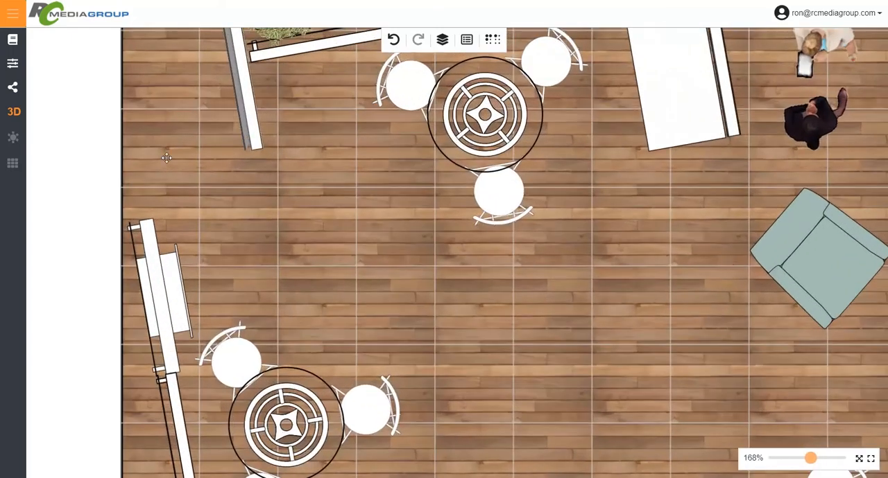
drag(61, 288, 112, 179)
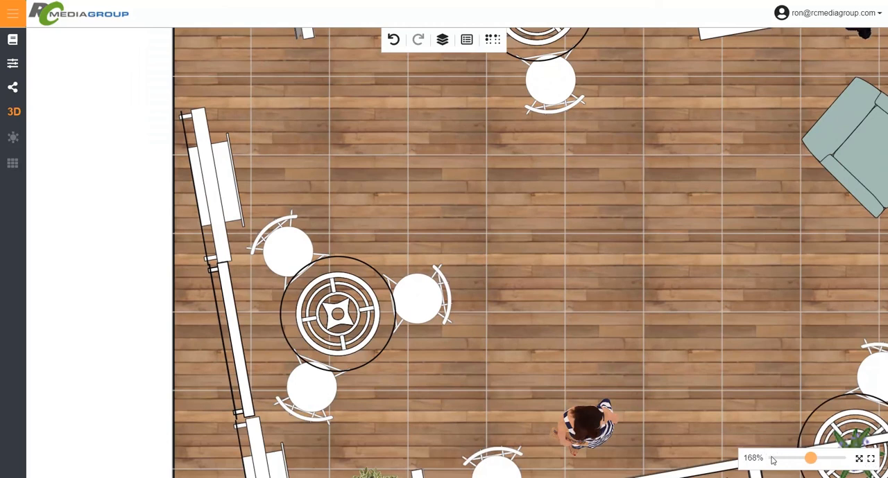
- Center the booth plan in the view, set the zoom to 73%, and shift the plan slightly right, leaving the floor deselected
click(871, 459)
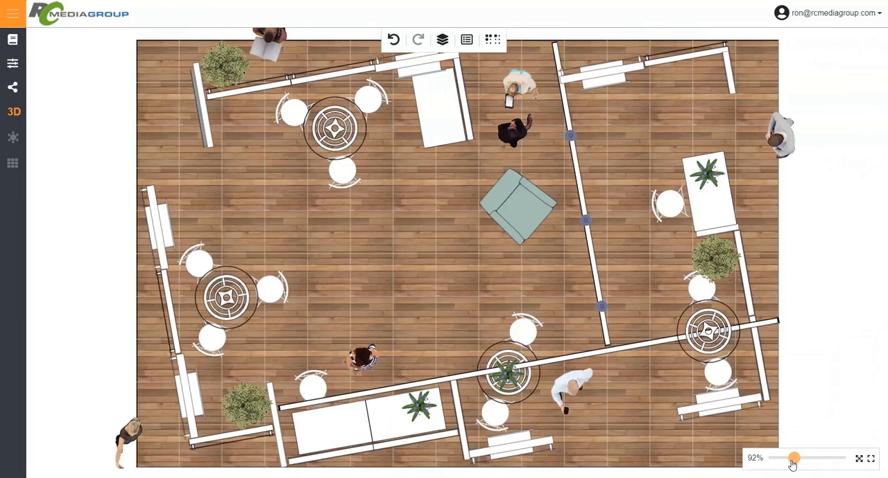
mouse_move(792, 463)
mouse_down()
mouse_move(780, 467)
mouse_move(809, 466)
mouse_move(791, 469)
mouse_up()
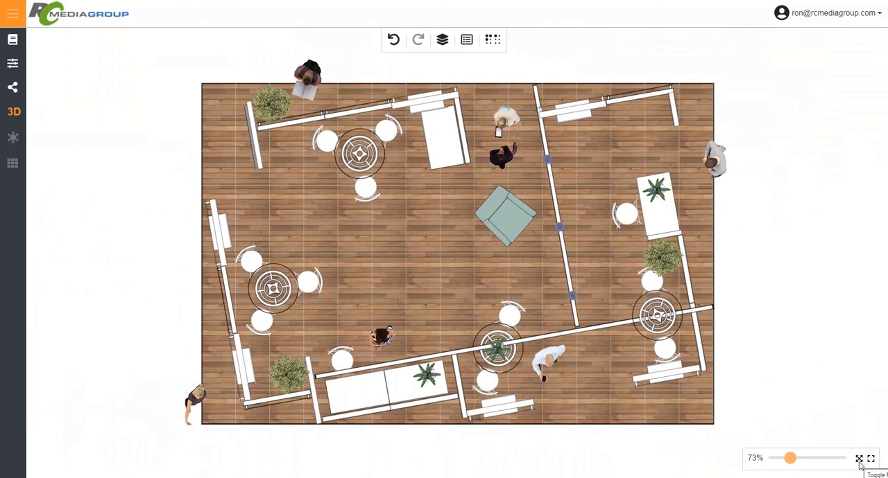
click(423, 258)
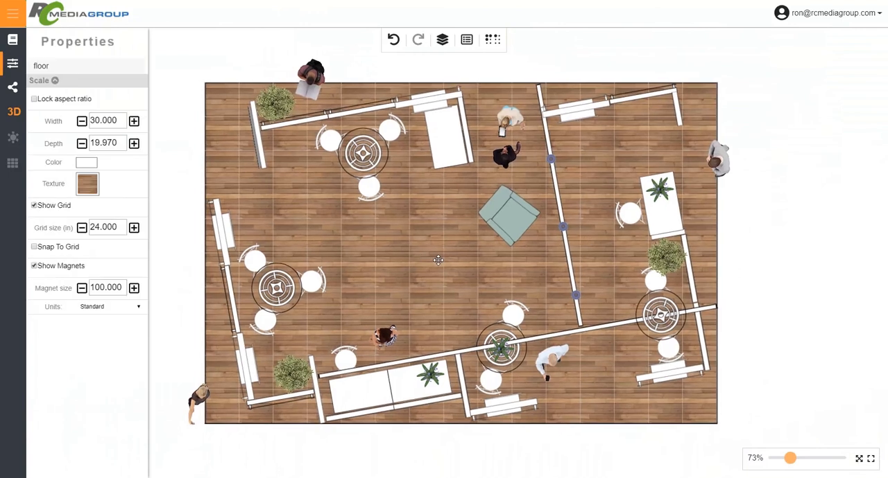
drag(424, 258, 448, 261)
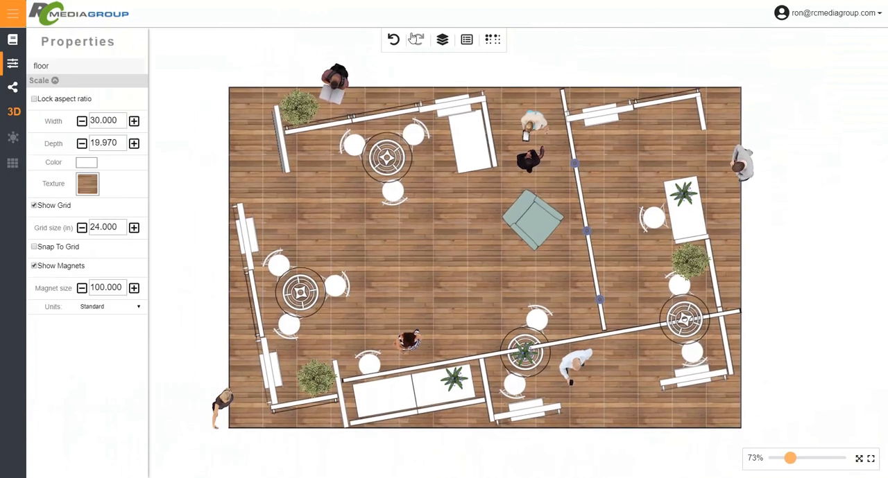
click(203, 130)
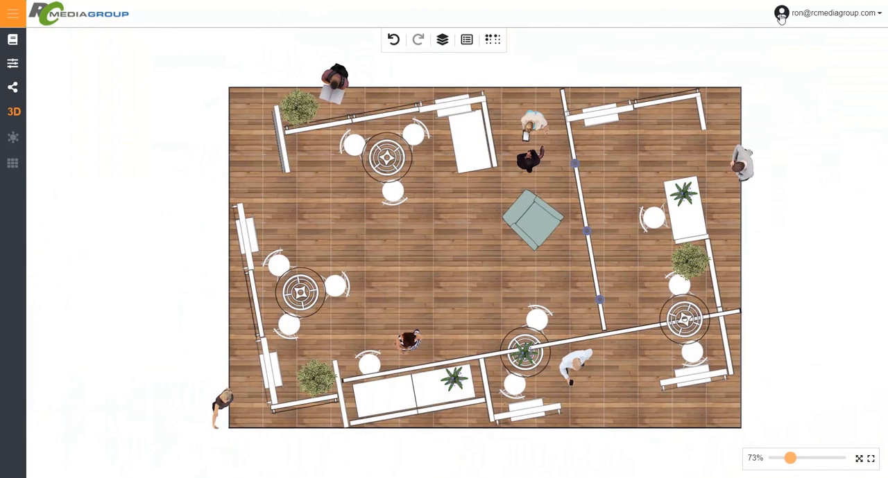
- Open the account menu to view its options and close it without logging out
click(781, 18)
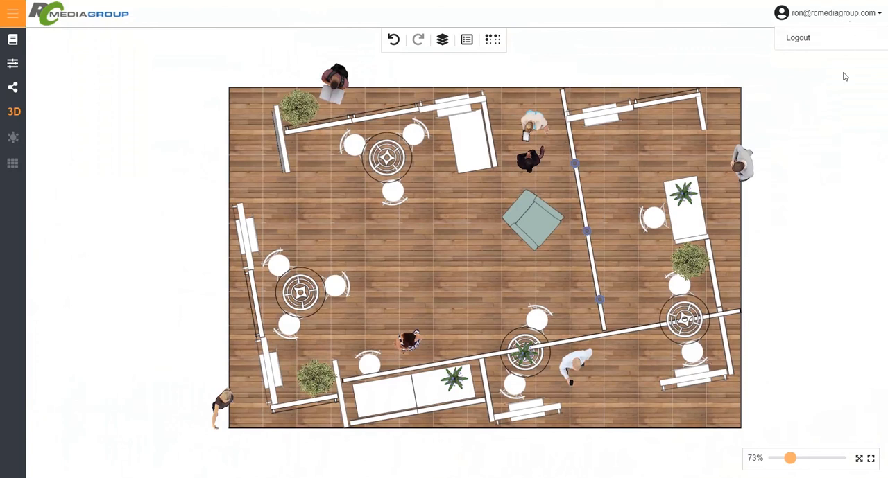
click(824, 126)
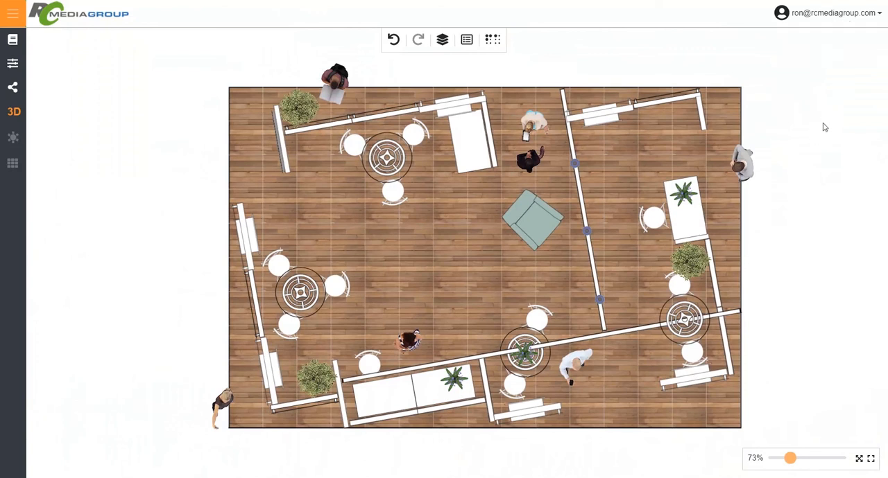